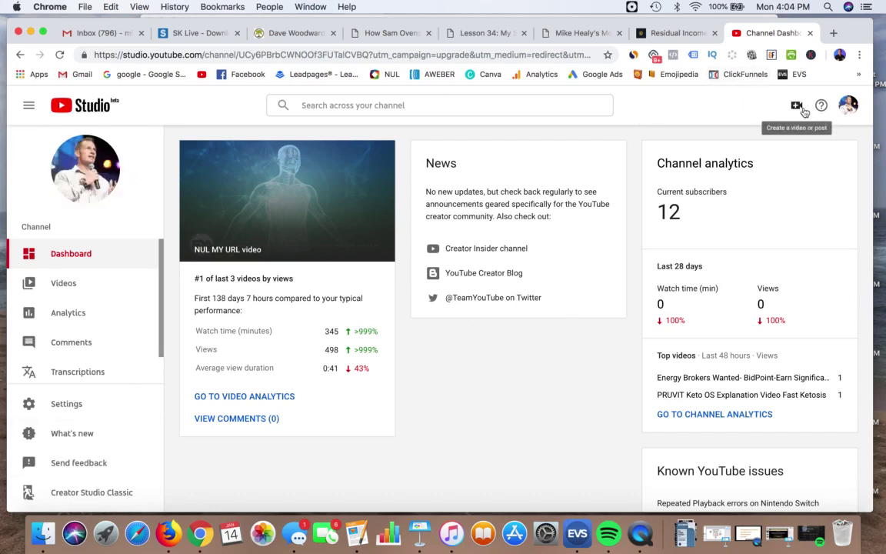
Scroll the YouTube Studio dashboard up and down to look it over
scroll(797, 106, "up", 5)
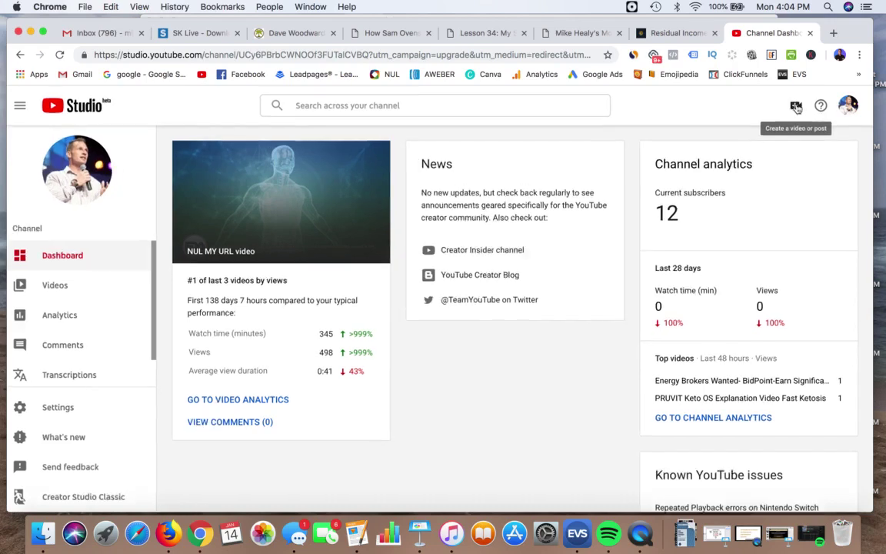
scroll(524, 138, "down", 5)
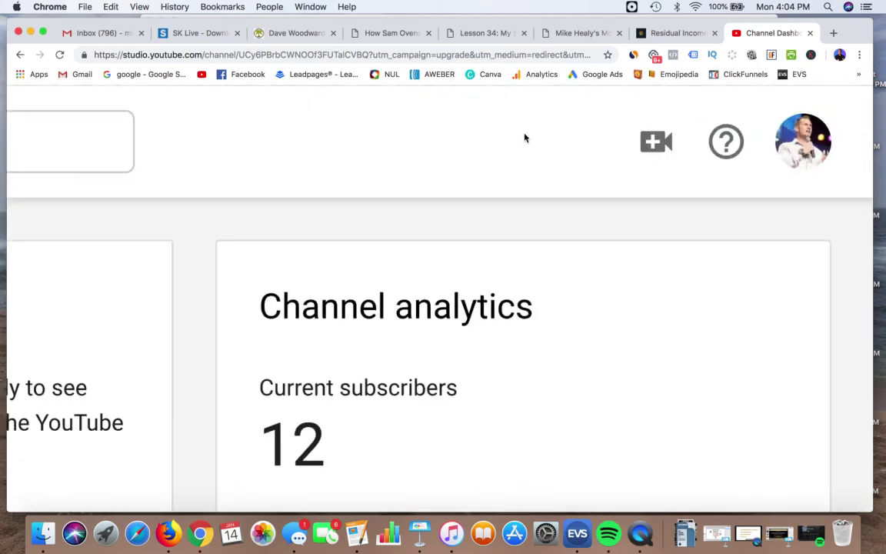
Switch to Creator Studio Classic, submitting the survey with 'Something is broken' checked
left_click(103, 492)
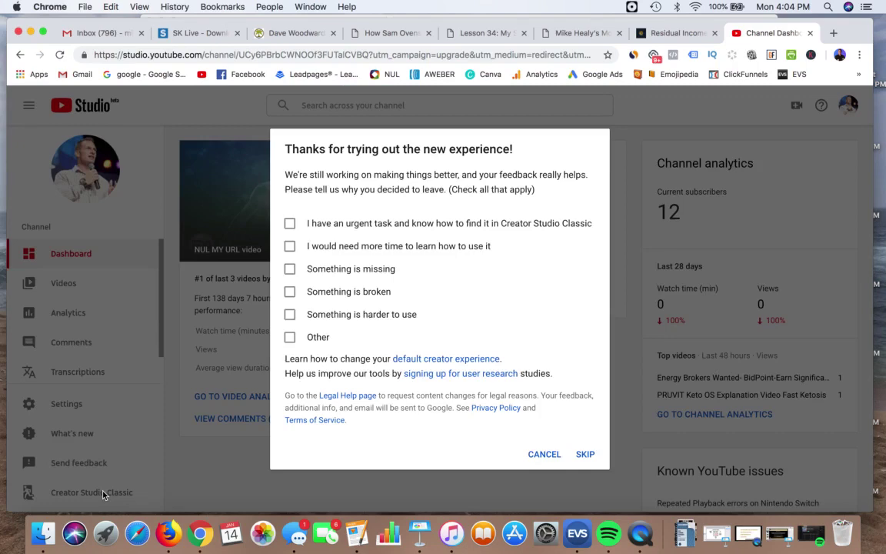
left_click(290, 291)
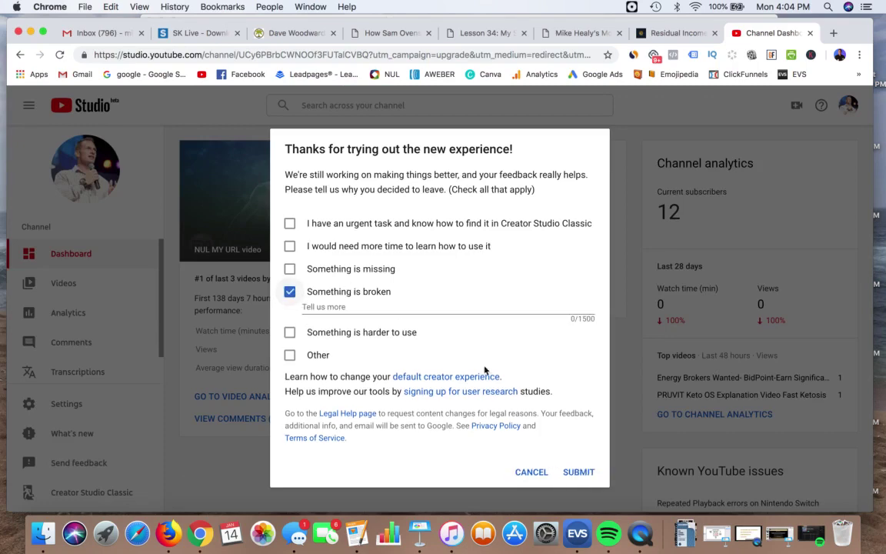
left_click(576, 470)
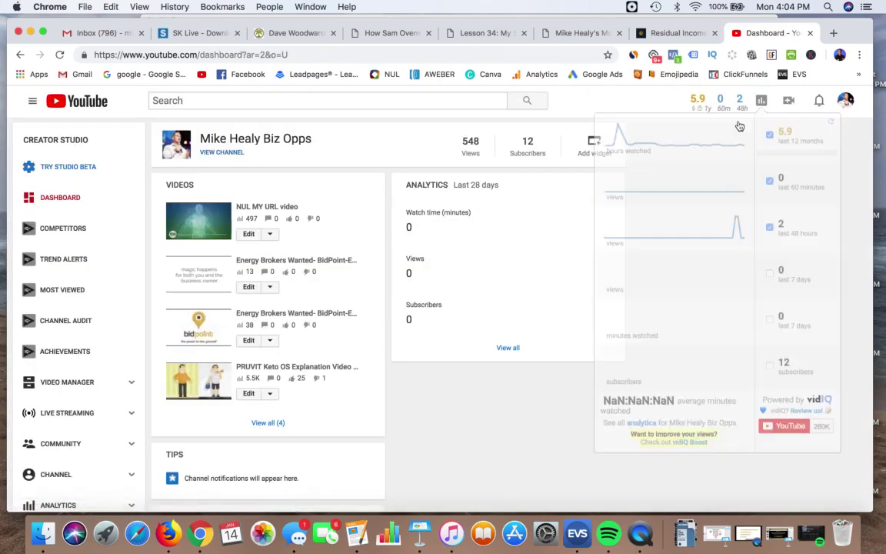
Upload IMG_2123.MOV from Downloads by dropping it onto the video upload page
left_click(788, 100)
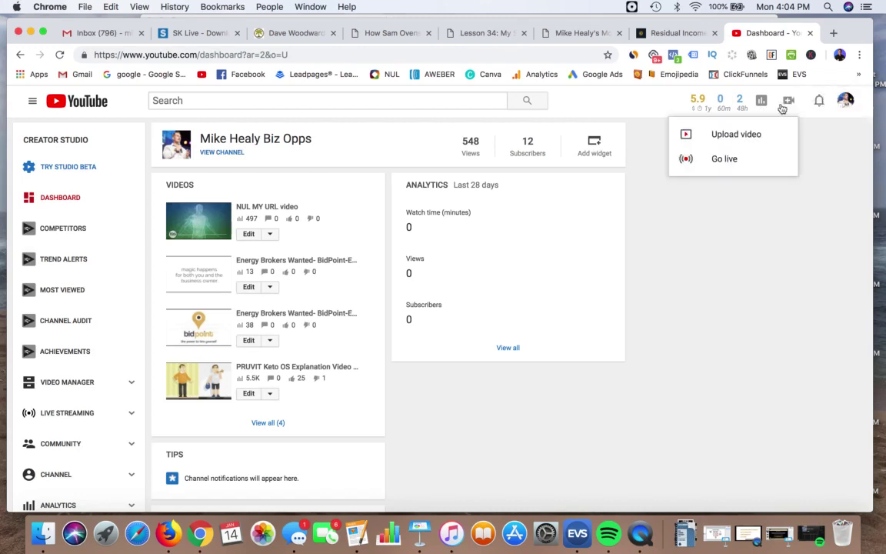
left_click(728, 137)
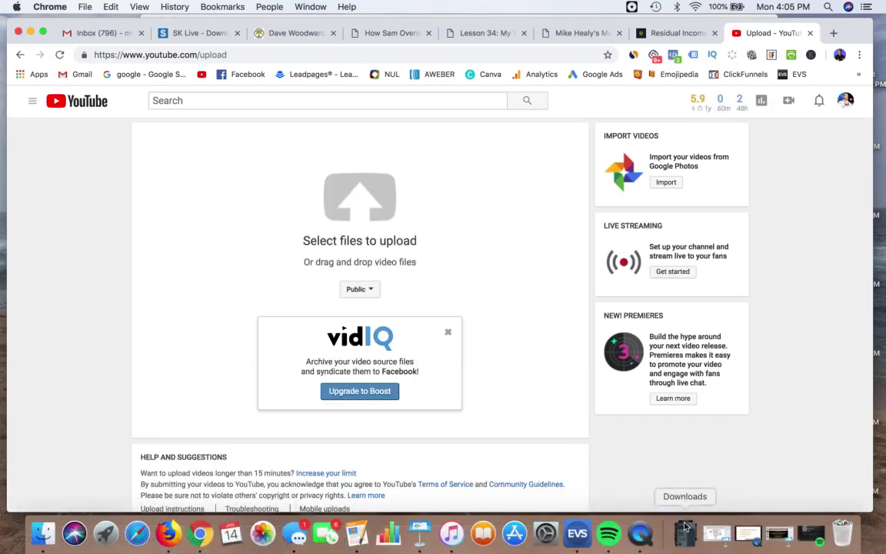
left_click(685, 531)
left_click_drag(688, 453, 370, 263)
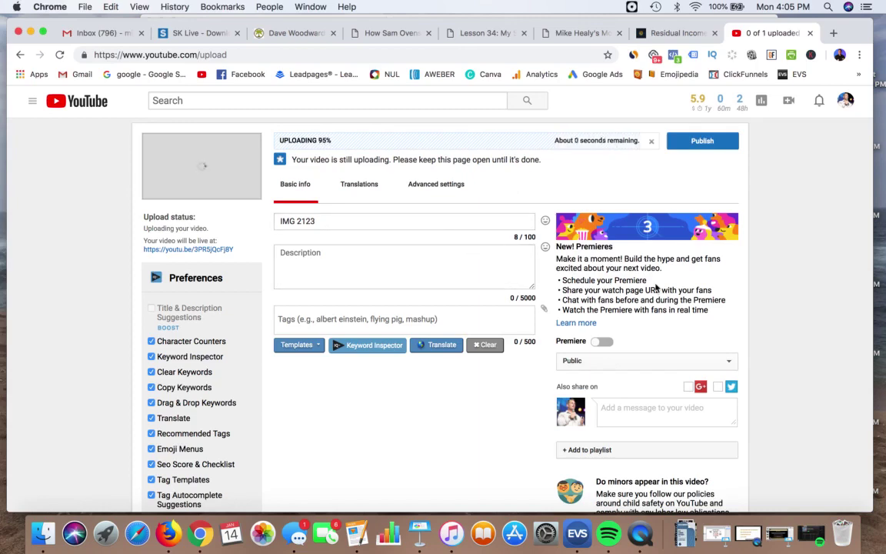
Set the IMG 2123 video's visibility to Unlisted
scroll(760, 269, "down", 1)
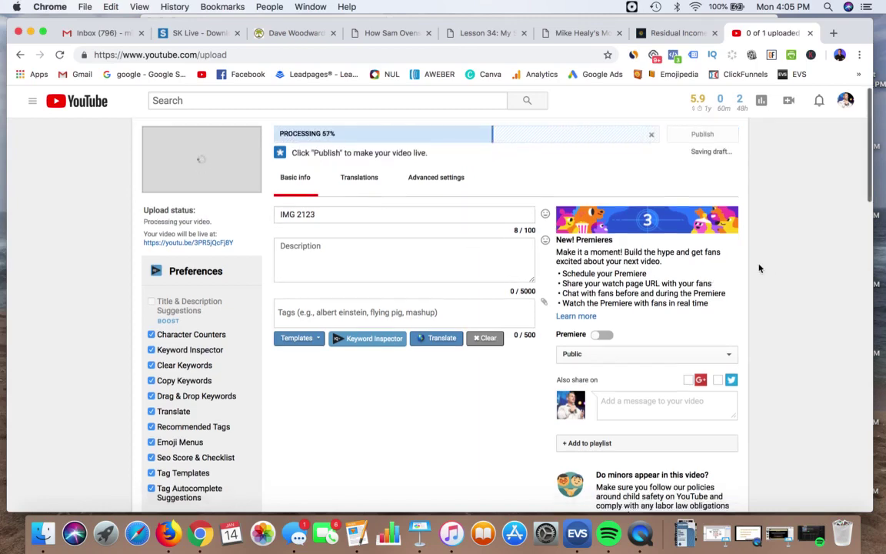
scroll(759, 268, "up", 1)
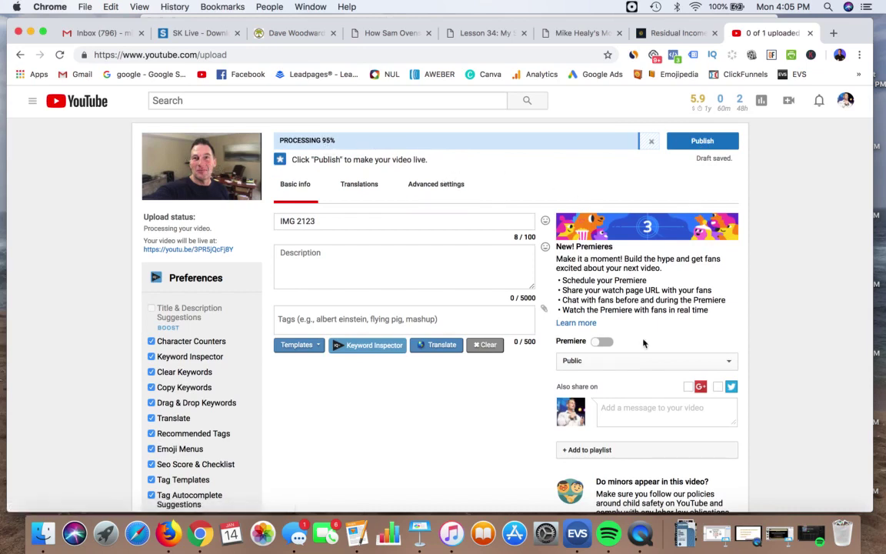
left_click(658, 361)
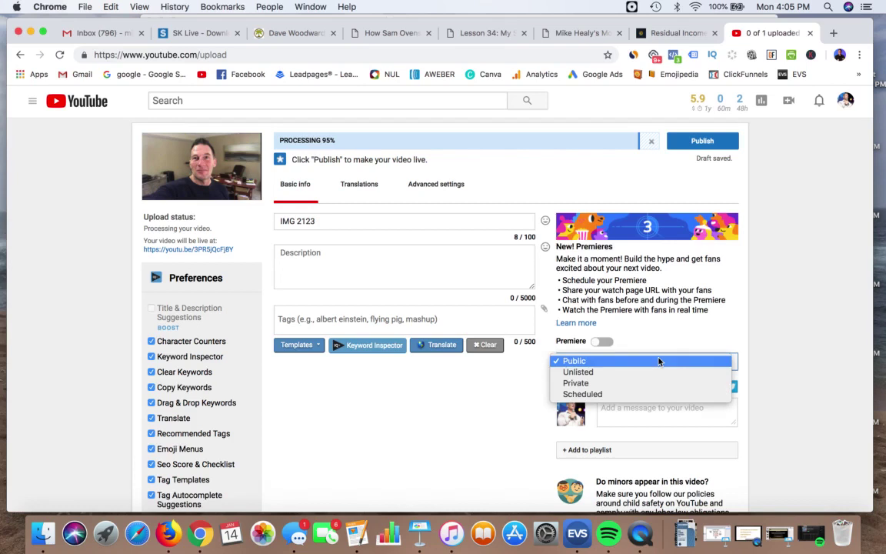
left_click(637, 373)
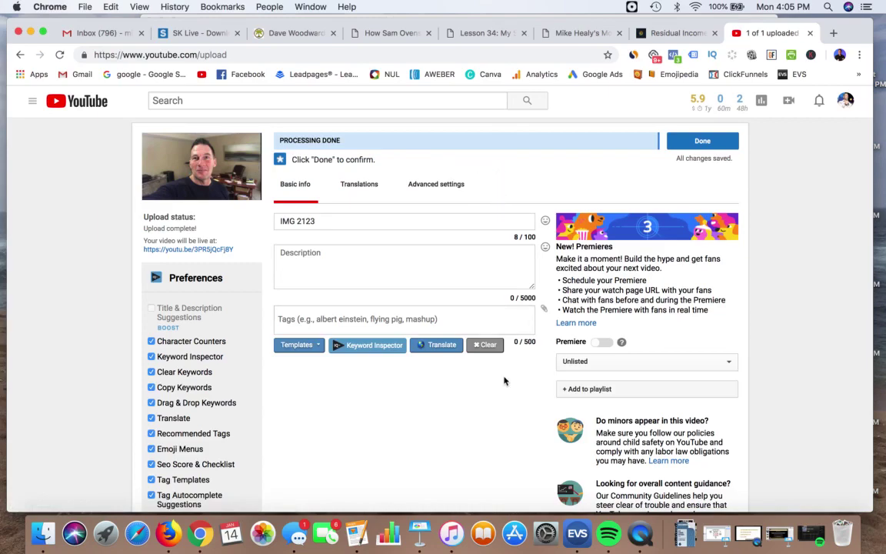
Select the 'How to Upload a YouTube Video' heading in the Pages trainings document
key("ctrl+Up")
left_click(634, 388)
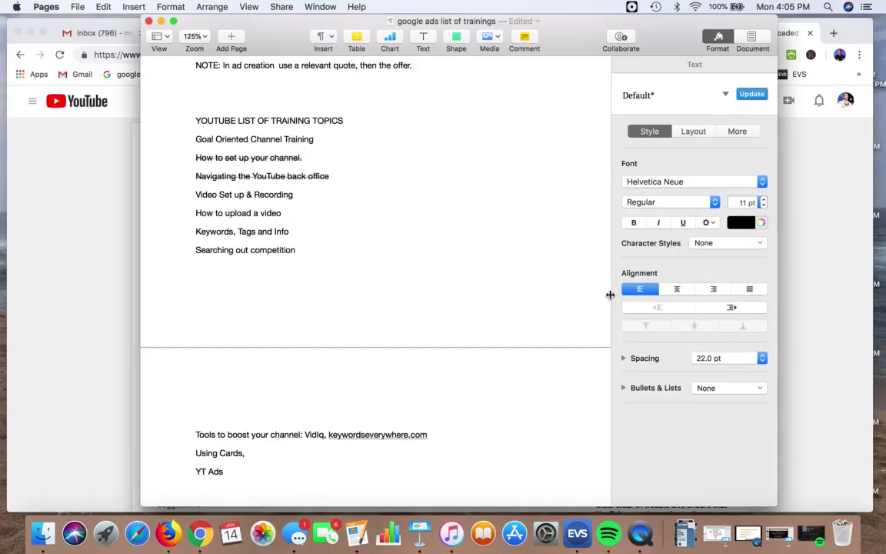
scroll(506, 301, "down", 10)
scroll(506, 301, "up", 1)
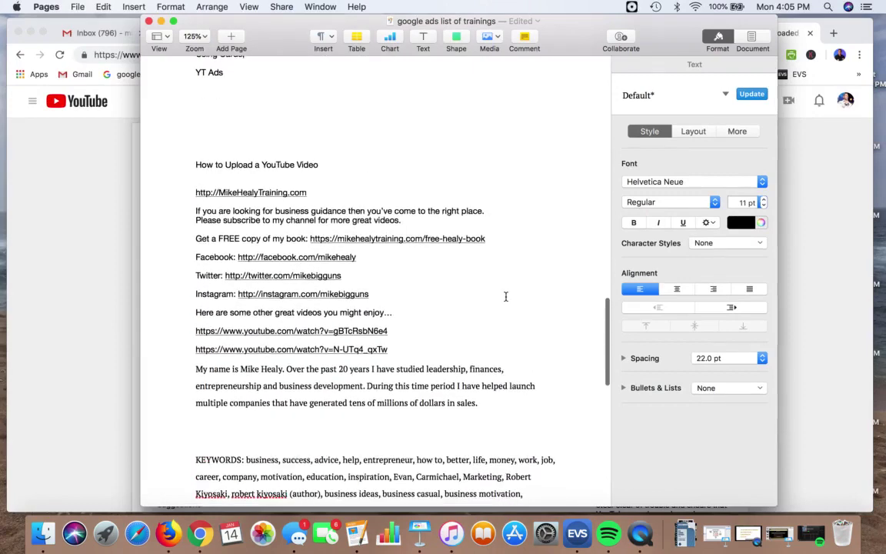
scroll(506, 296, "down", 1)
left_click_drag(322, 156, 195, 156)
key("super+c")
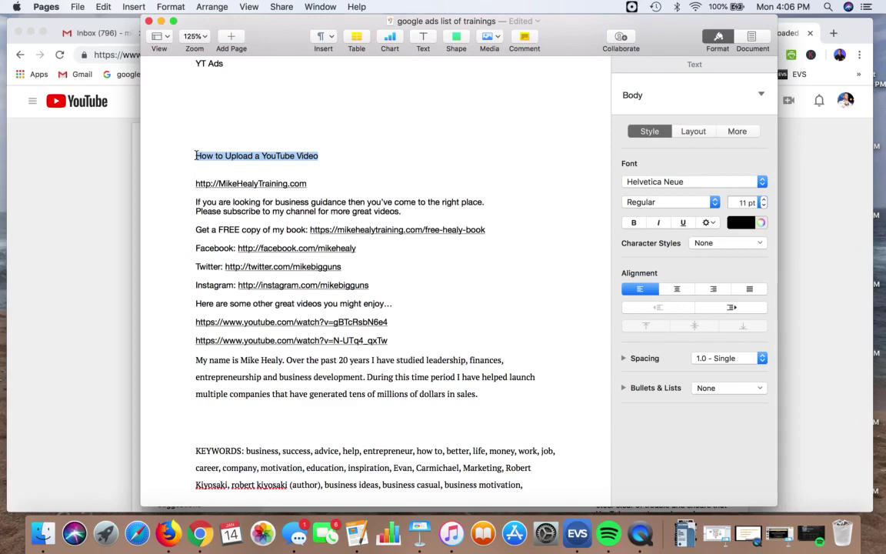
scroll(218, 199, "down", 3)
Replace the title IMG 2123 with 'How to Upload a YouTube Video', then return to Pages
left_click(105, 207)
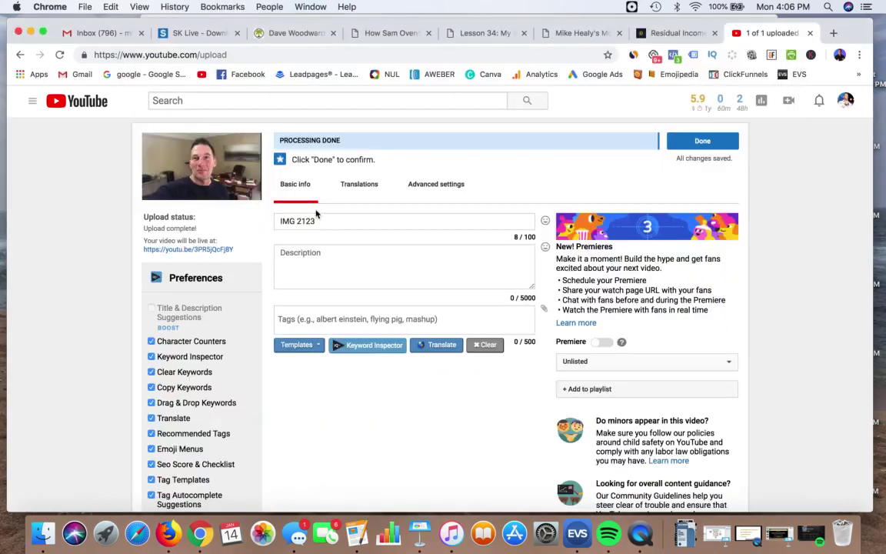
triple_click(318, 220)
key("super+v")
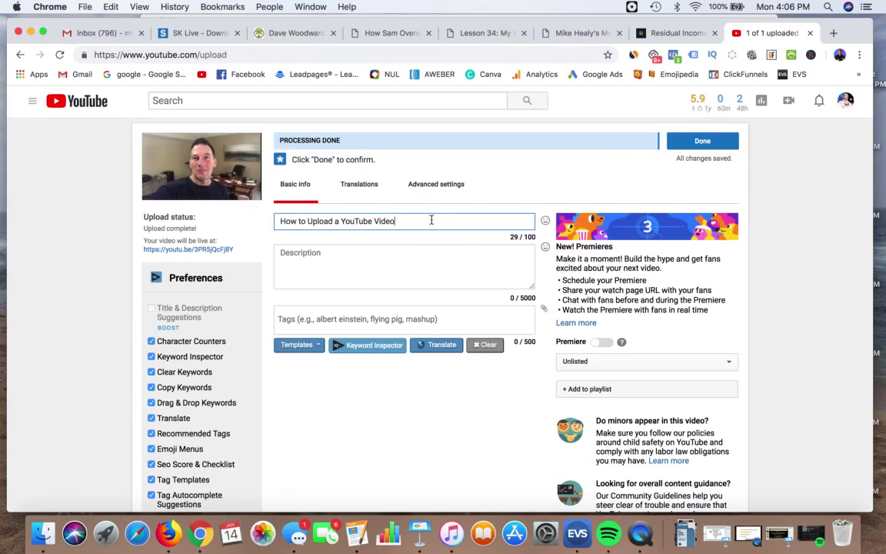
key("ctrl+Up")
left_click(620, 291)
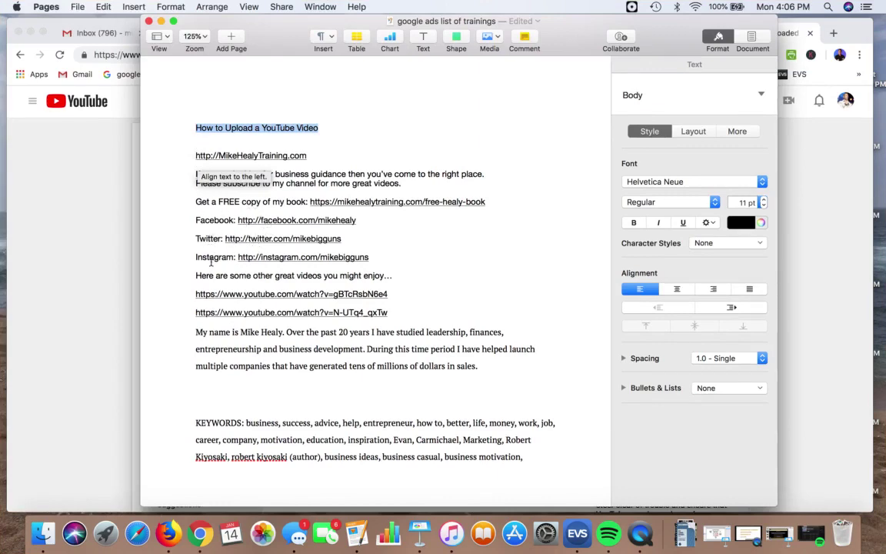
Select the Pages description text from the training website link through 'dollars in sales.'
scroll(200, 246, "down", 2)
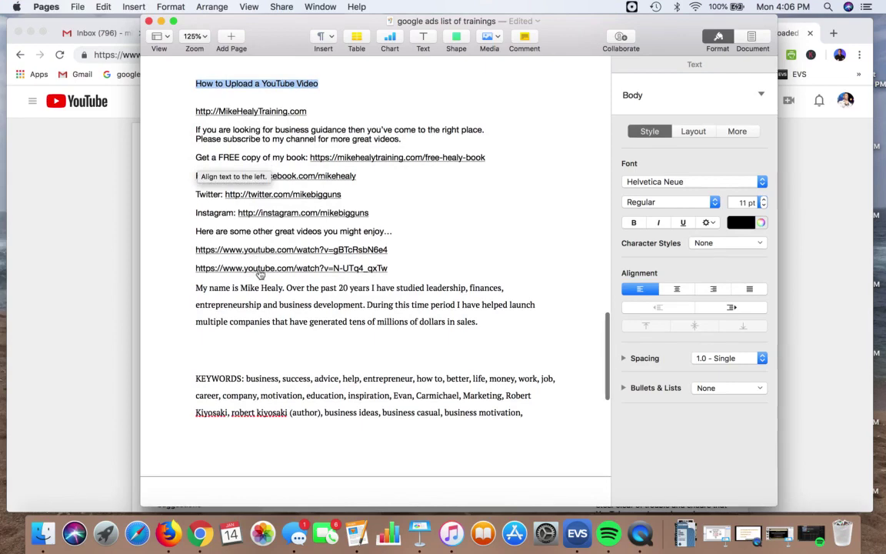
scroll(253, 269, "down", 4)
scroll(242, 264, "up", 3)
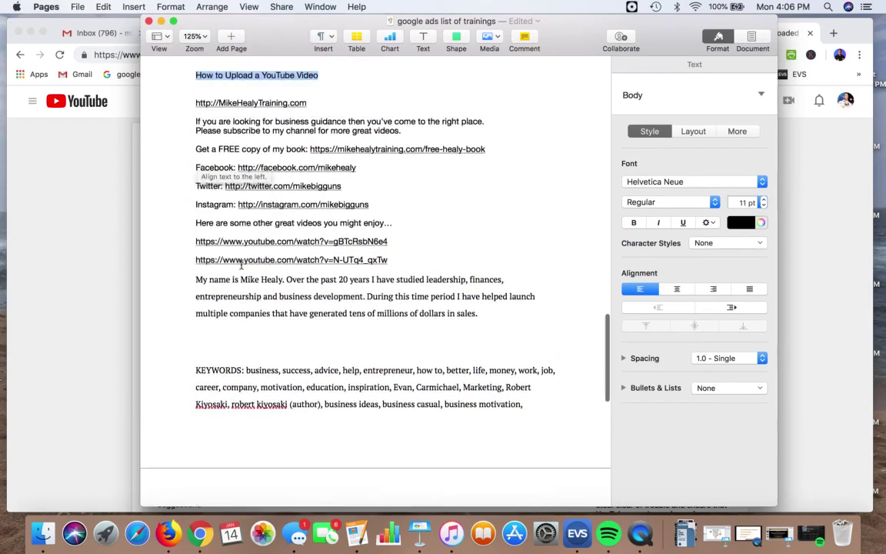
scroll(242, 264, "up", 4)
left_click(192, 174)
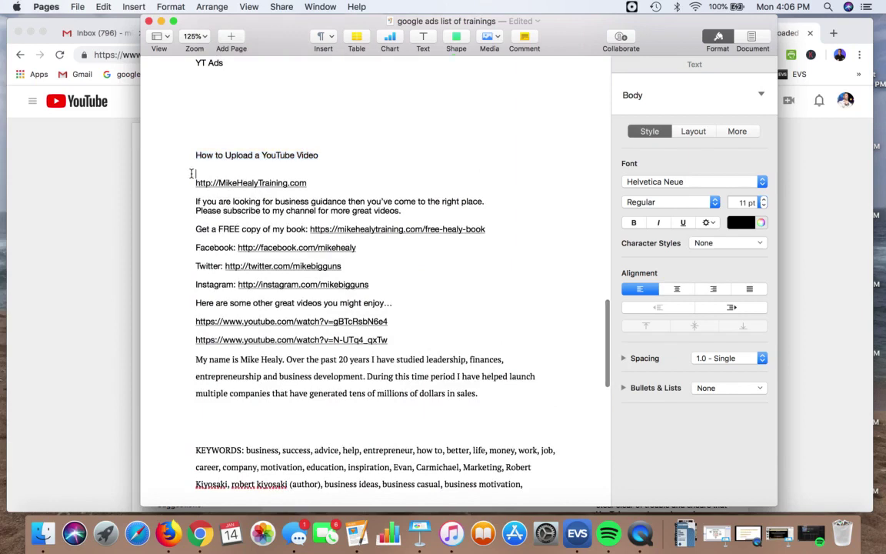
left_click_drag(191, 174, 512, 394)
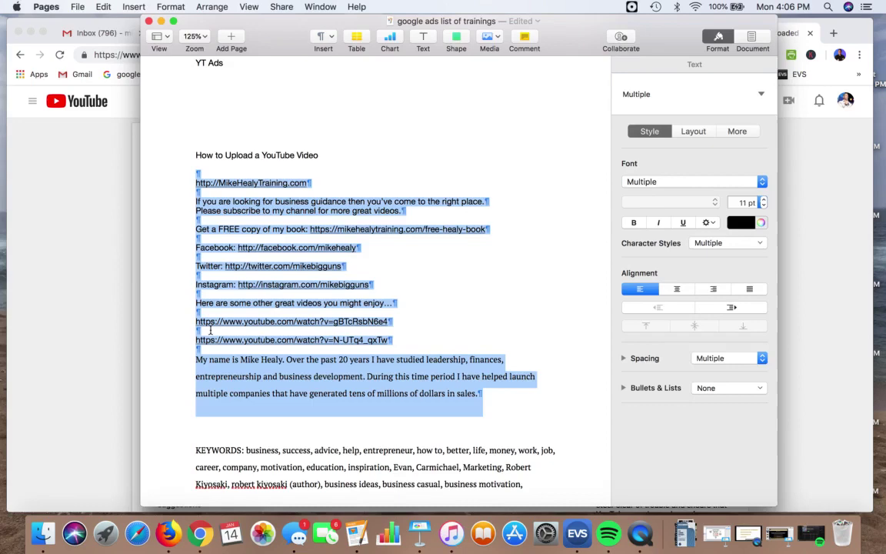
left_click(84, 268)
Paste the copied description text into the video's Description box
left_click(321, 258)
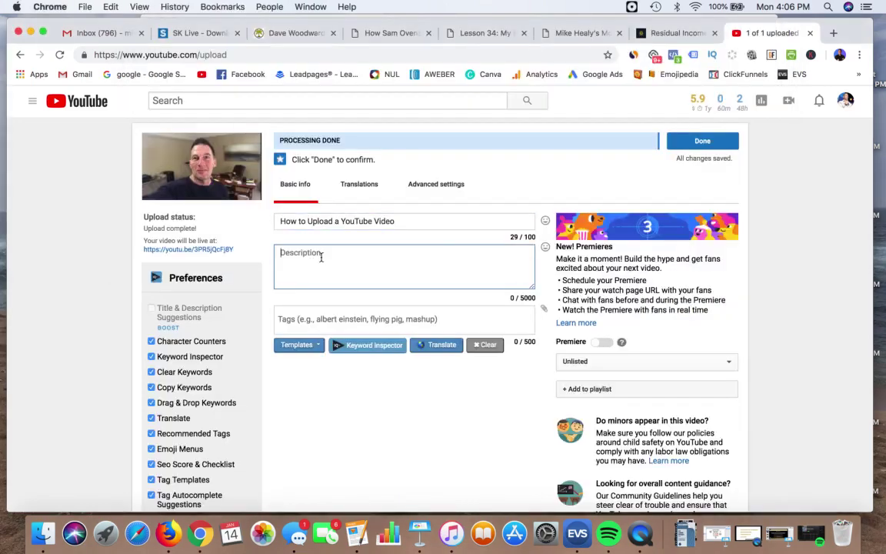
key("super+v")
scroll(351, 267, "up", 10)
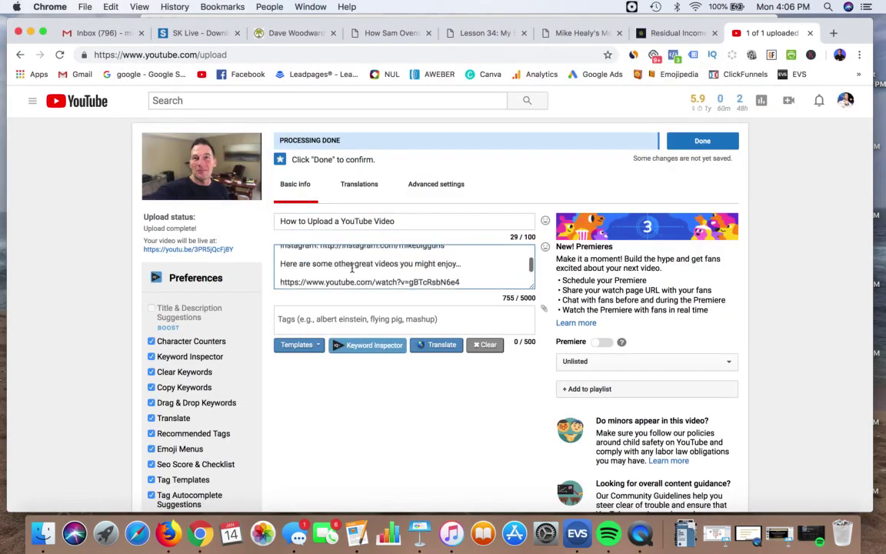
scroll(352, 267, "up", 2)
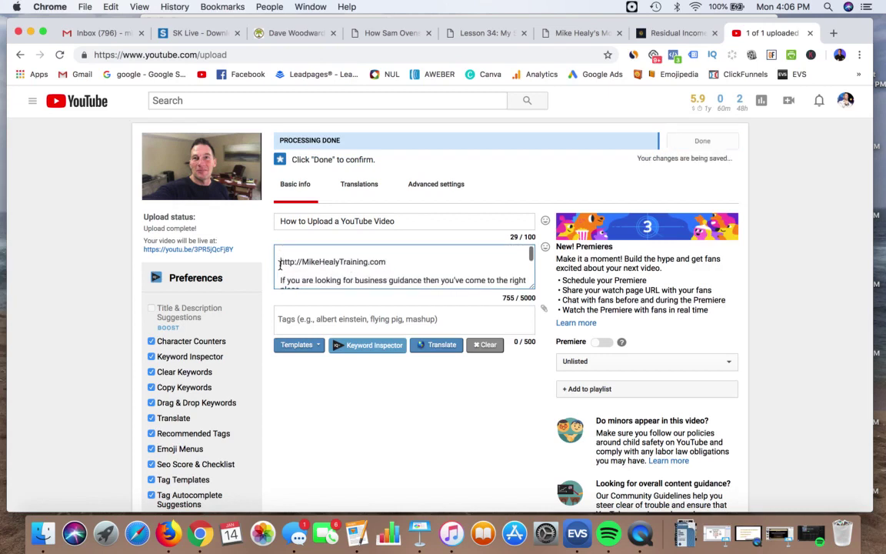
Delete the blank first line so the description starts with the MikeHealyTraining link
key("BackSpace")
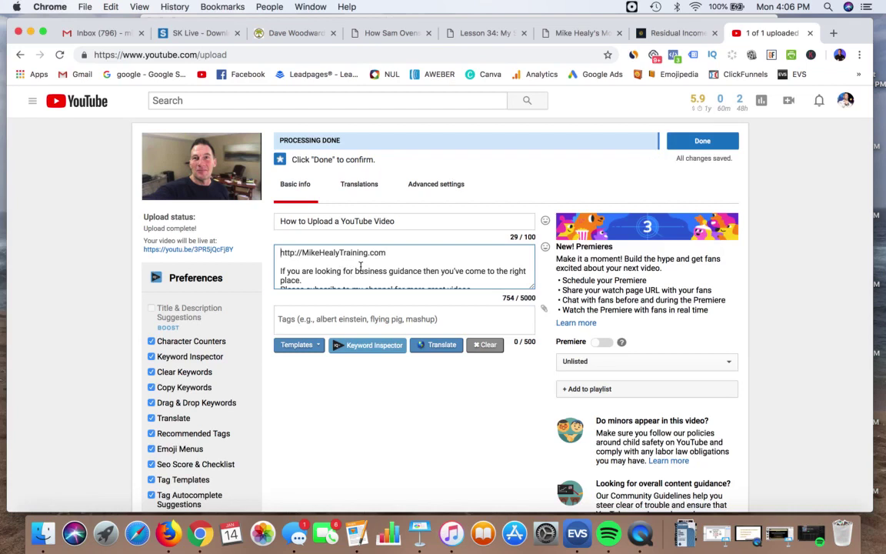
scroll(352, 269, "down", 2)
scroll(358, 266, "up", 2)
left_click_drag(302, 254, 279, 254)
left_click(358, 257)
scroll(395, 254, "down", 2)
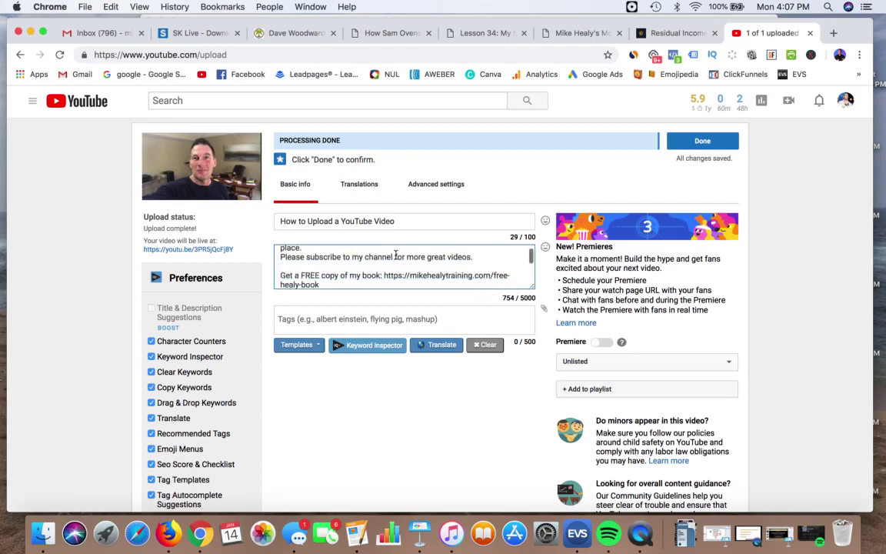
scroll(395, 254, "down", 2)
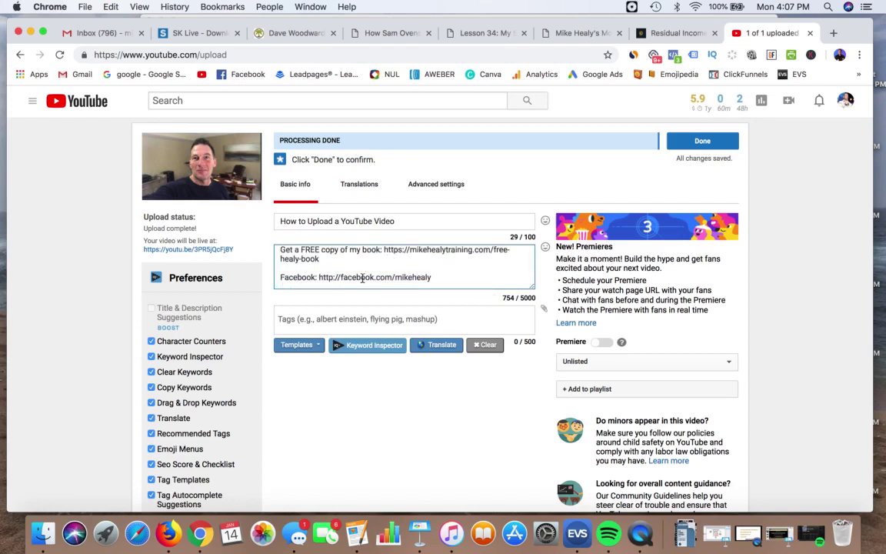
scroll(359, 269, "up", 1)
Copy the keyword list following 'KEYWORDS:' in the Pages notes document
key("ctrl+Up")
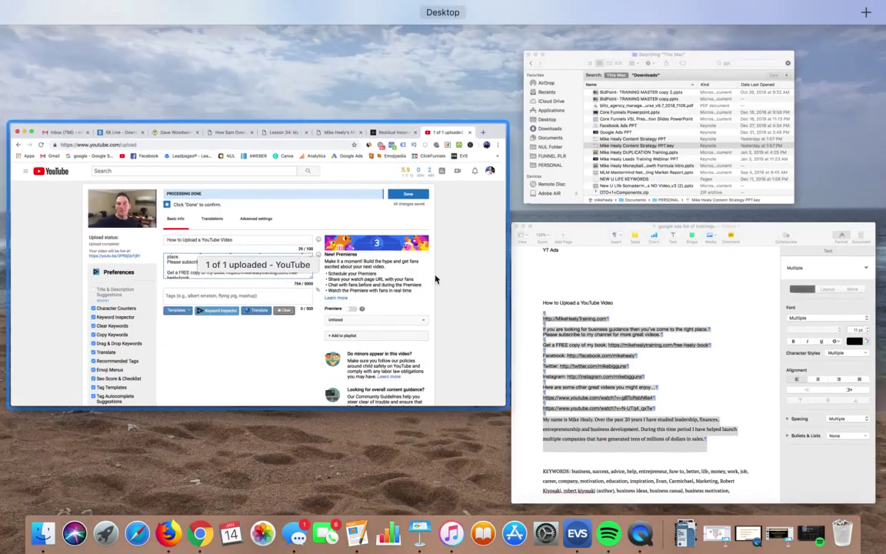
left_click(580, 265)
scroll(509, 288, "down", 4)
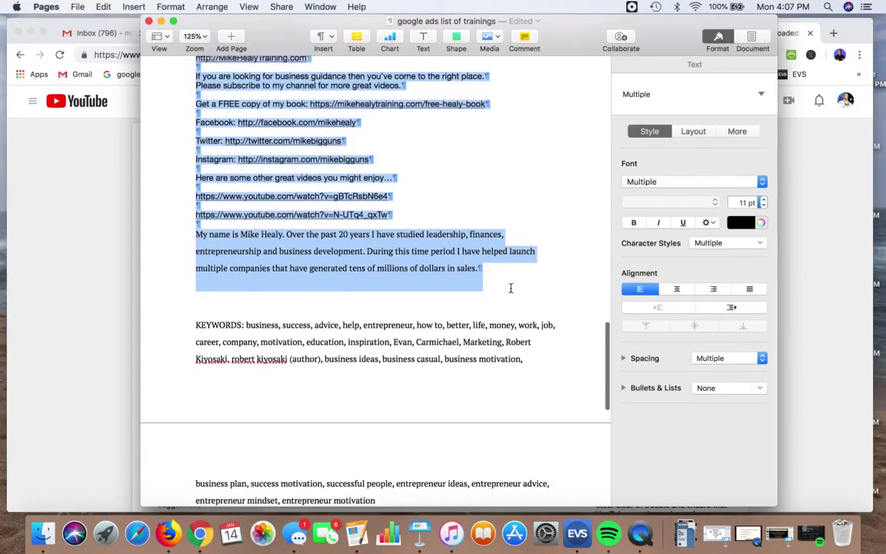
scroll(278, 277, "down", 2)
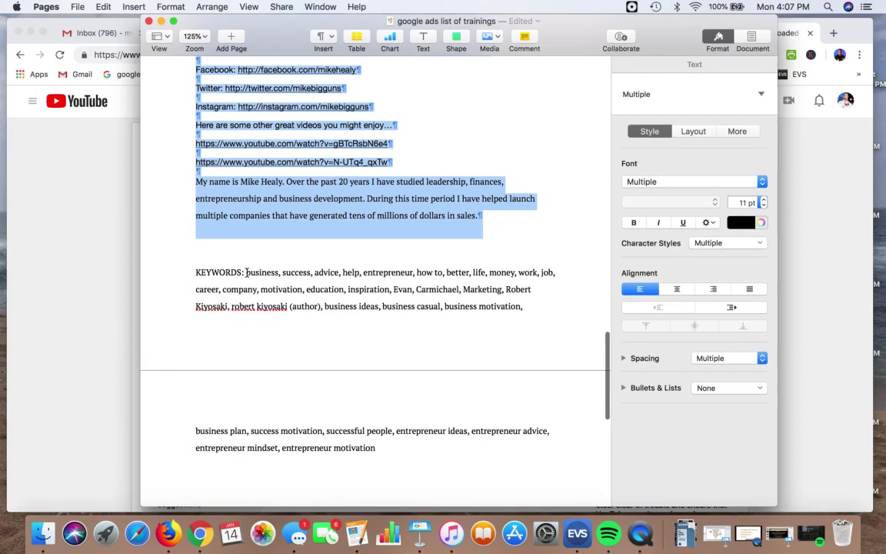
left_click_drag(246, 273, 402, 443)
key("super+c")
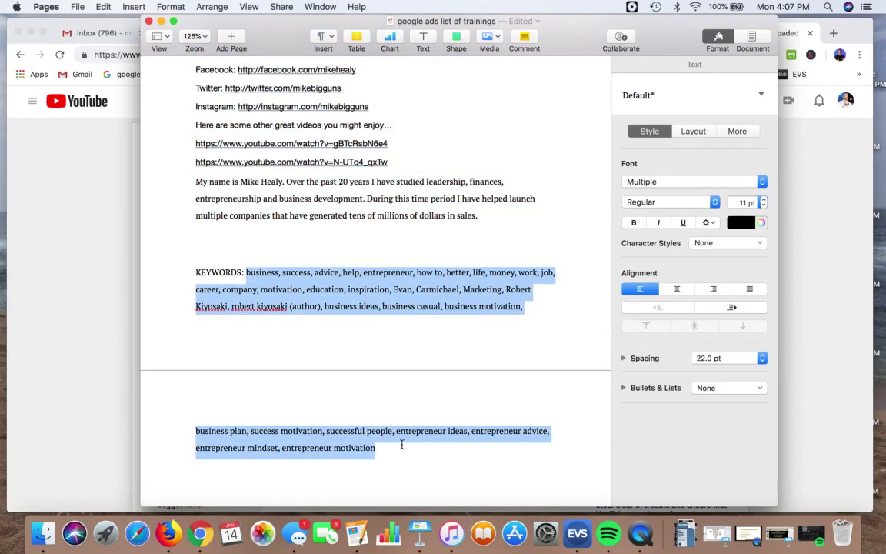
left_click(237, 349)
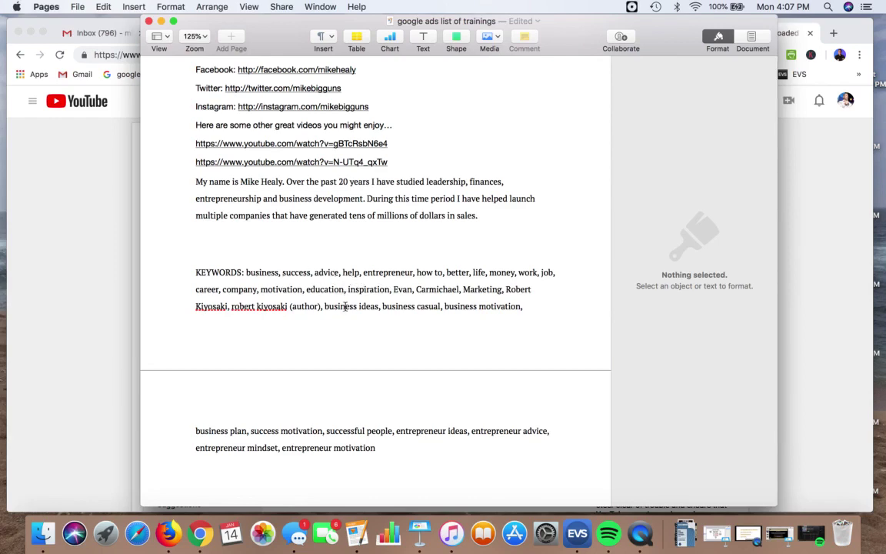
scroll(344, 306, "down", 2)
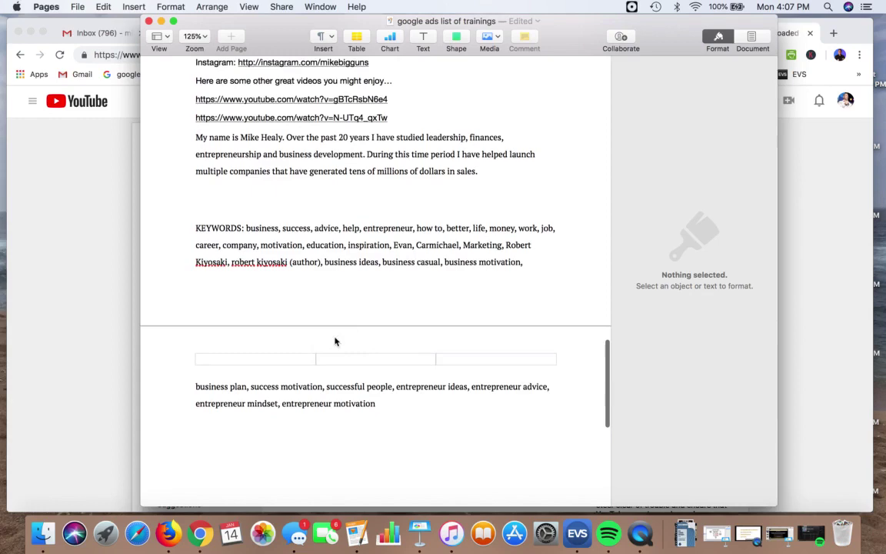
left_click(114, 285)
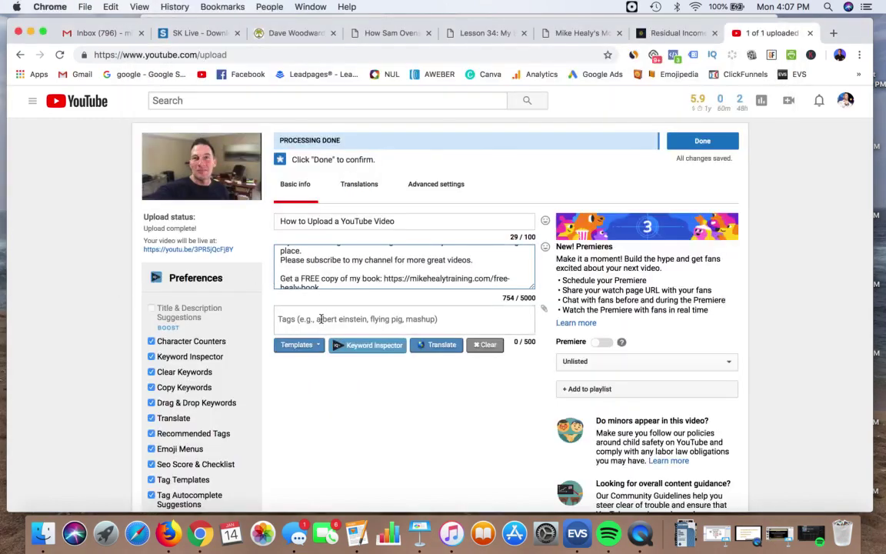
Paste the copied keyword list into the video's Tags field
left_click(321, 320)
key("super+v")
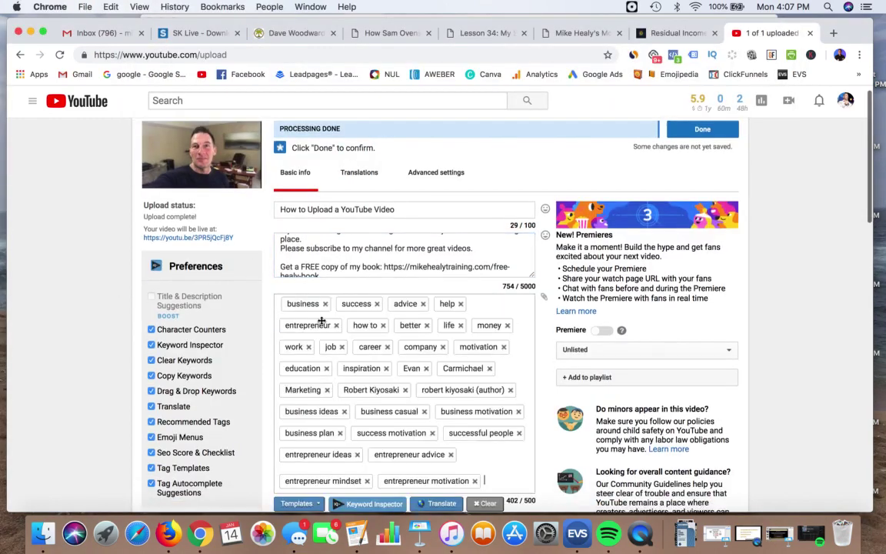
scroll(532, 332, "down", 3)
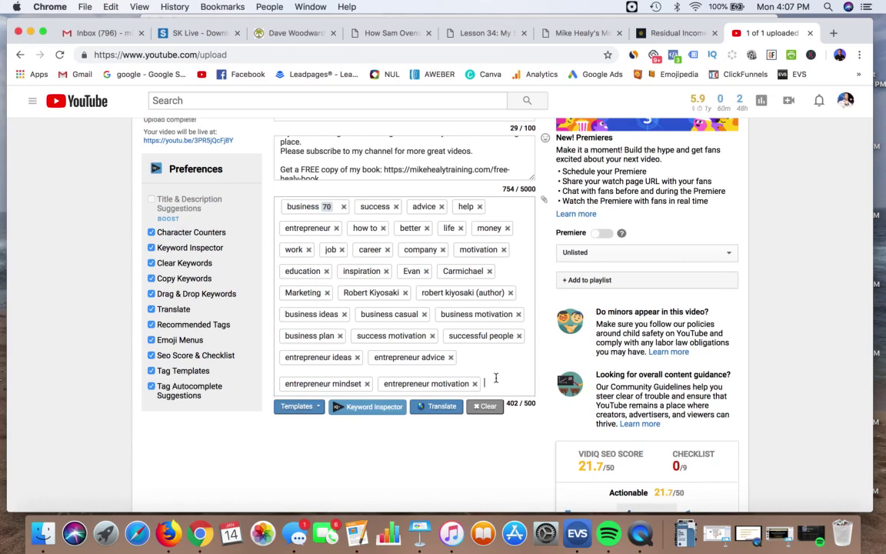
Add the tags 'network marketing pro' and 'network marketing success' from the autocomplete suggestions
type("etwork ma")
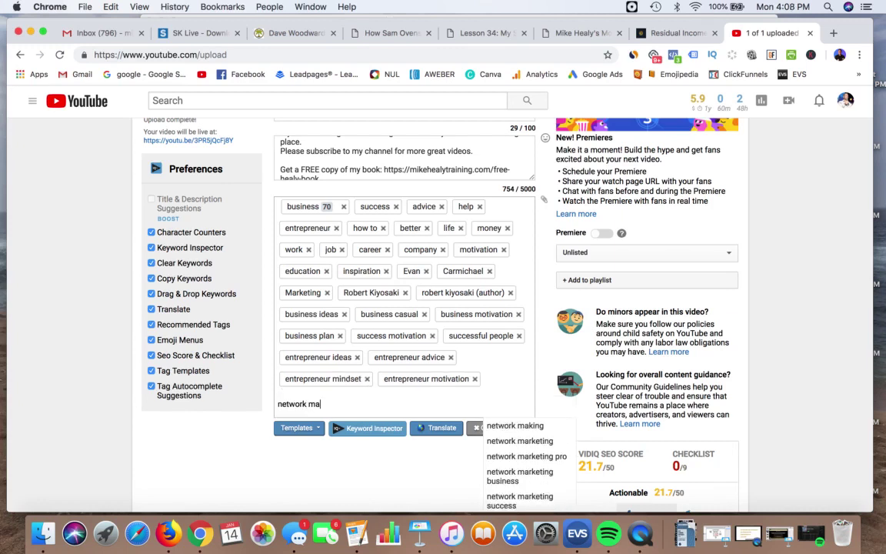
type("kerketing")
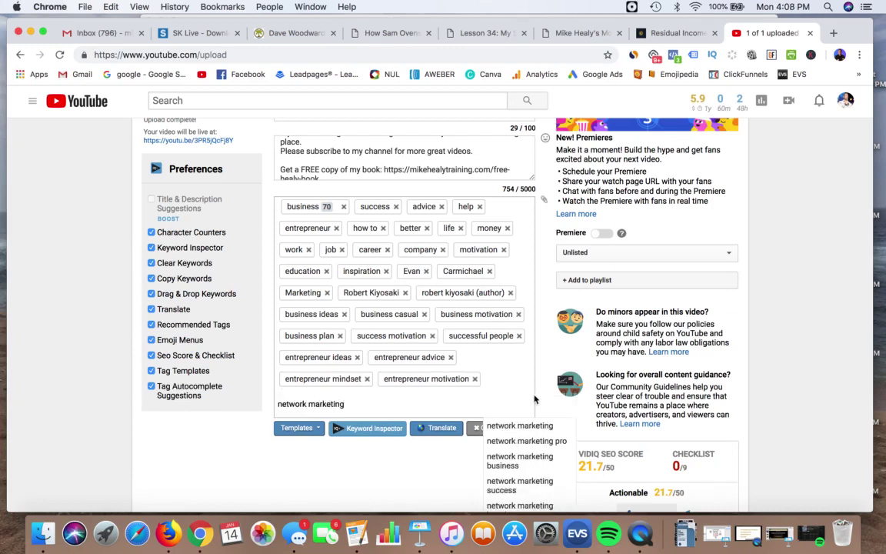
scroll(531, 419, "down", 2)
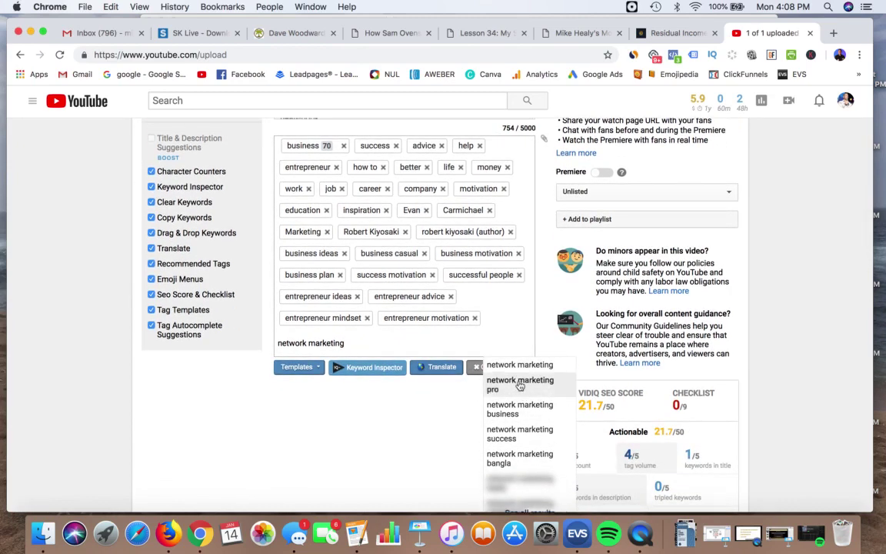
left_click(520, 385)
left_click(406, 343)
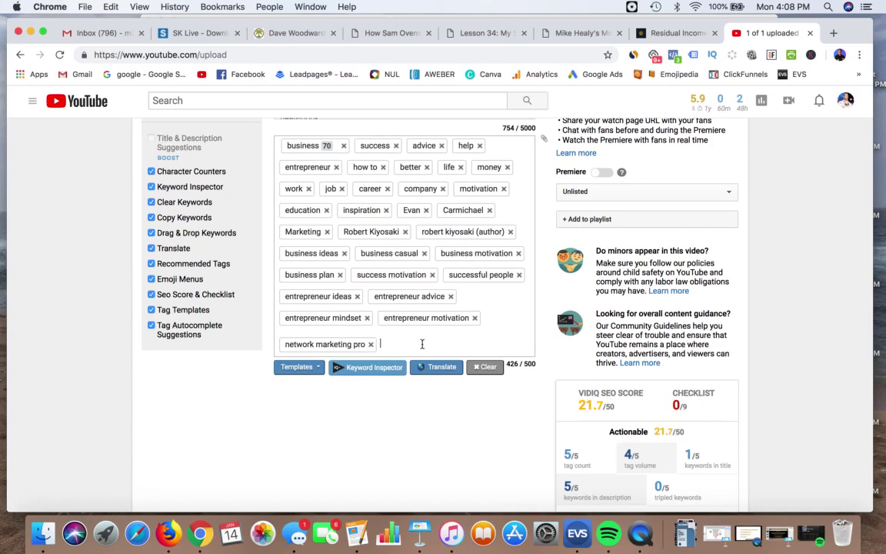
type("network ")
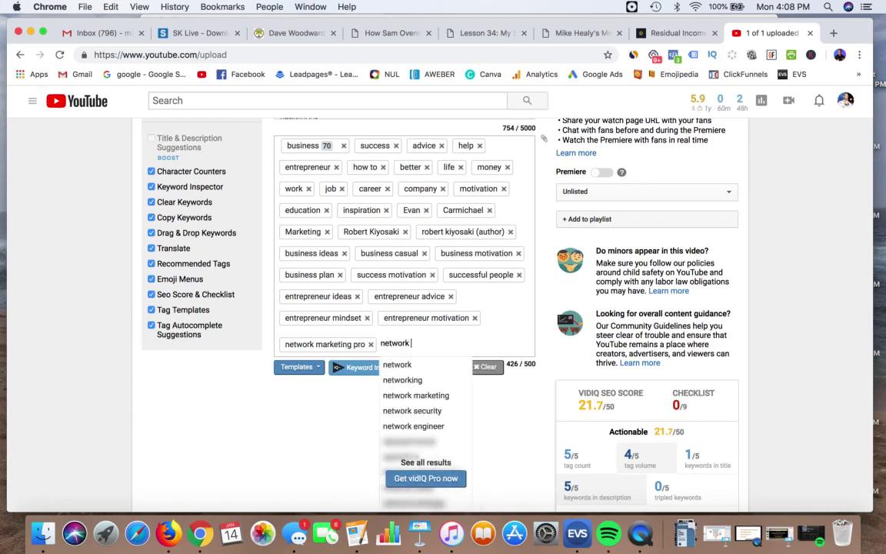
type("marketing")
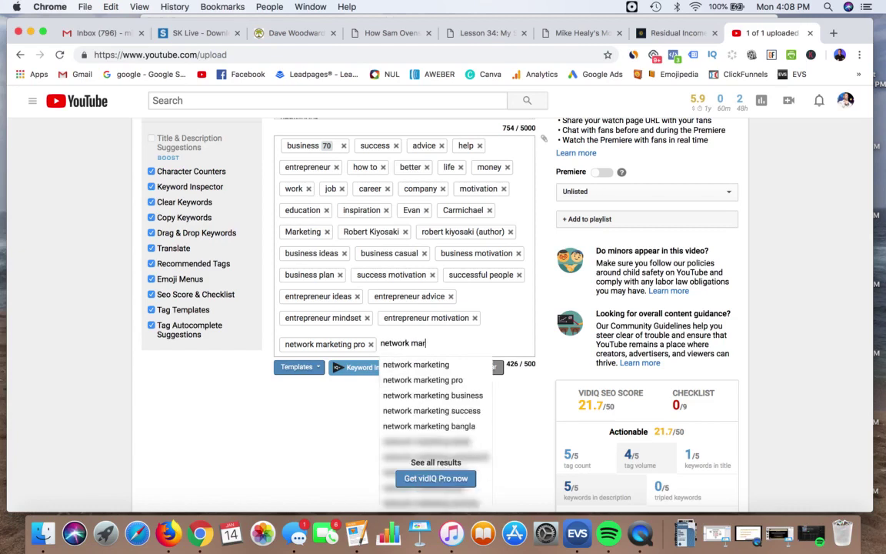
left_click(450, 411)
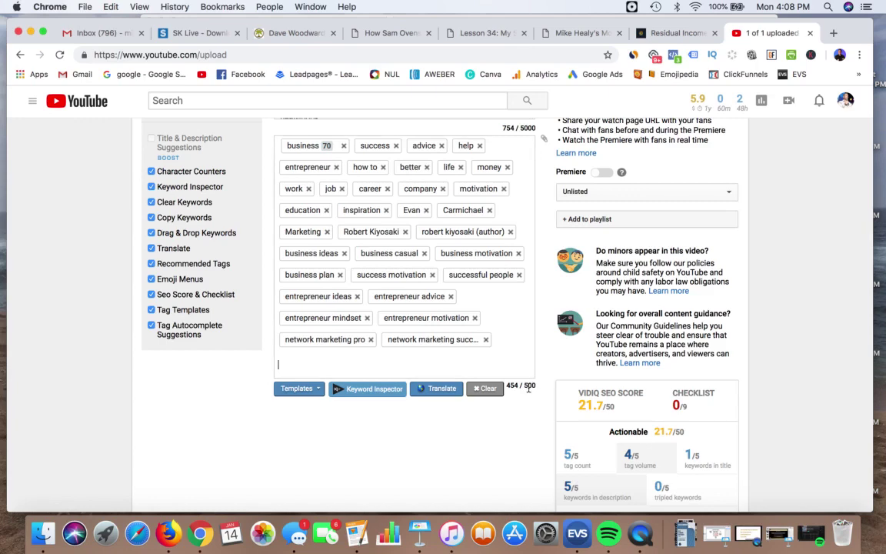
scroll(515, 377, "up", 5)
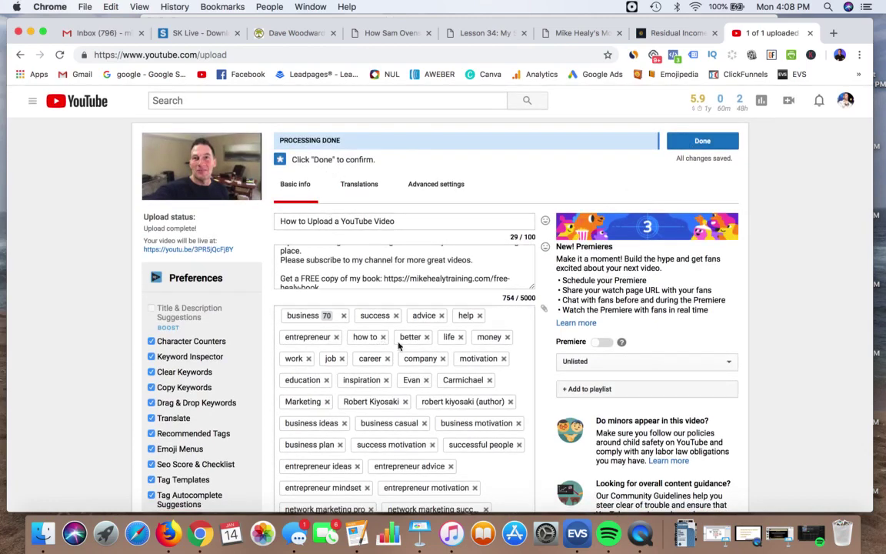
Scroll back up to the top of the upload form holding the title, description and tags
scroll(462, 323, "down", 2)
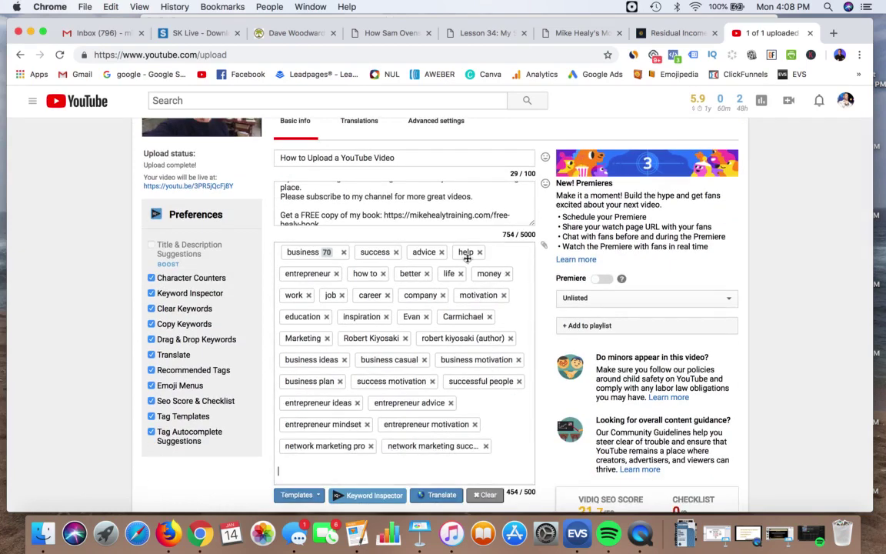
scroll(517, 426, "up", 1)
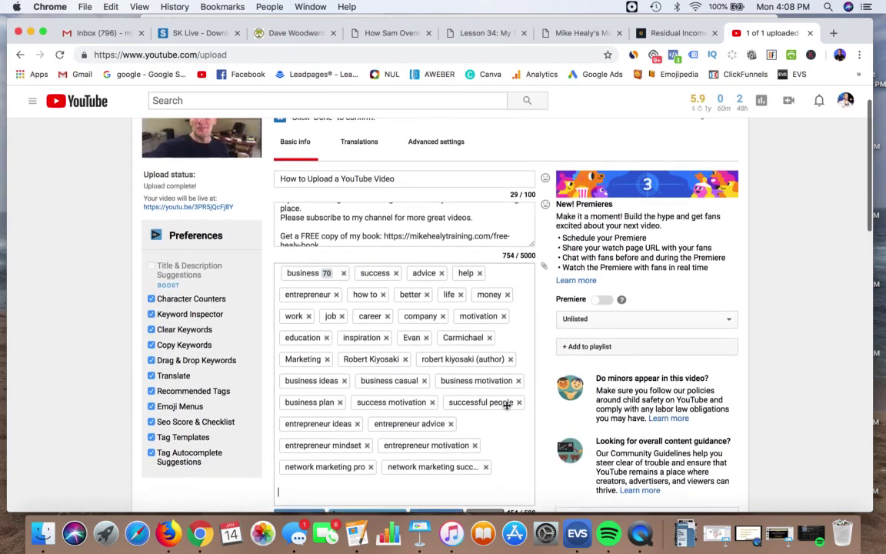
scroll(524, 377, "up", 1)
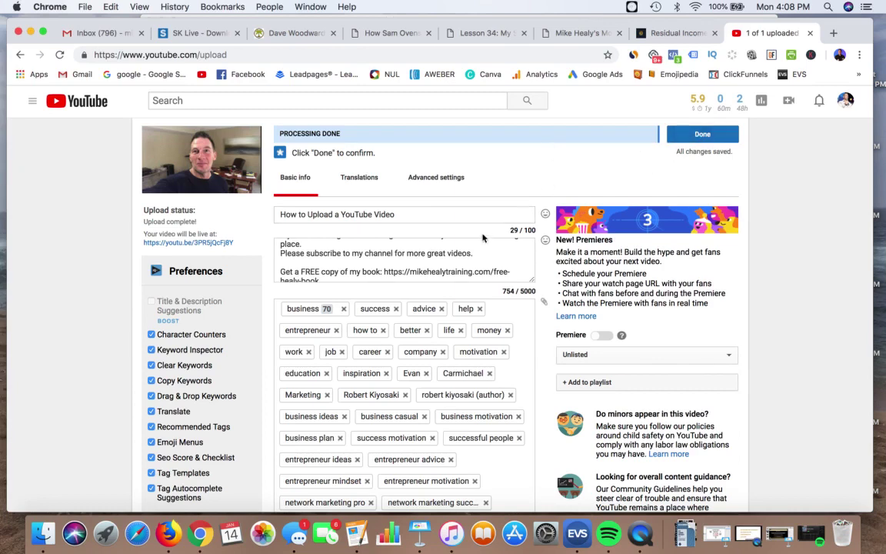
Save the video details and open the unlisted 'How to Upload a YouTube Video' watch page
left_click(679, 135)
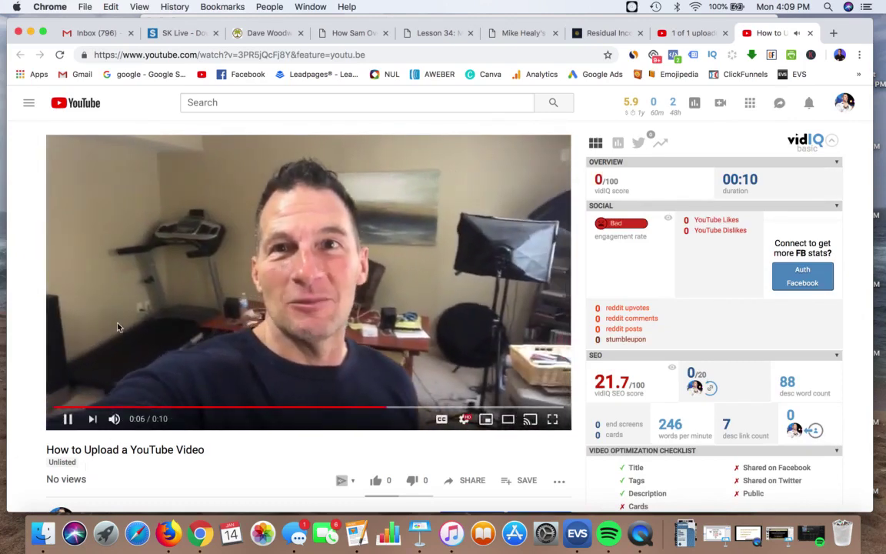
Pause the video and scroll down to its description
left_click(68, 418)
scroll(94, 344, "down", 2)
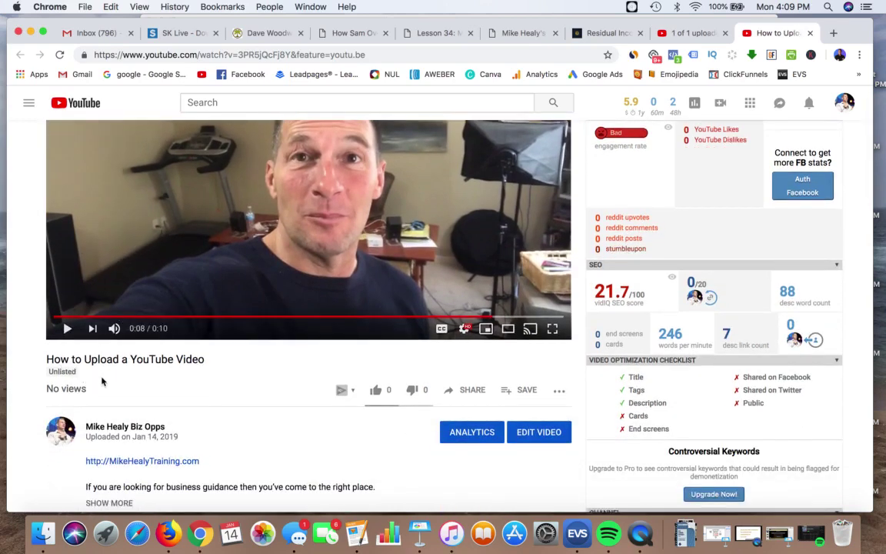
scroll(154, 362, "down", 2)
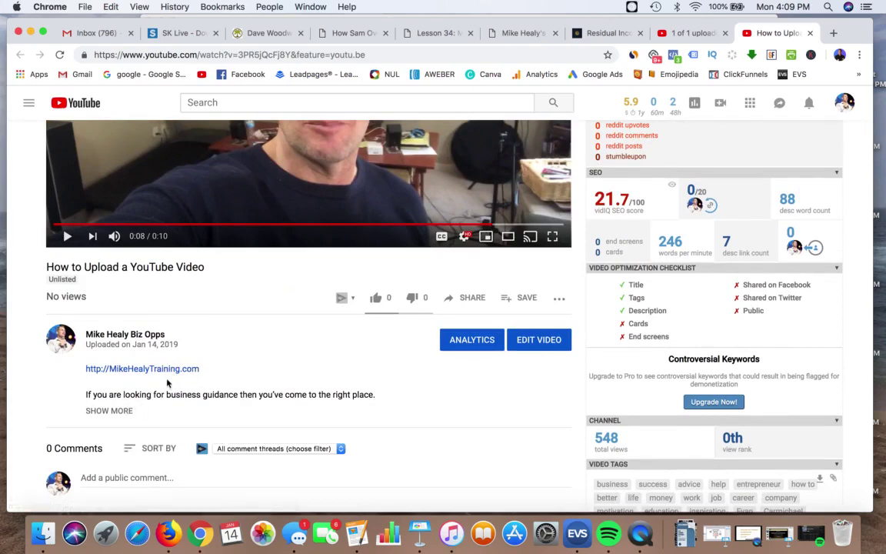
Expand the full description, close the free book page, and review its 7 links
left_click(115, 410)
scroll(281, 355, "down", 3)
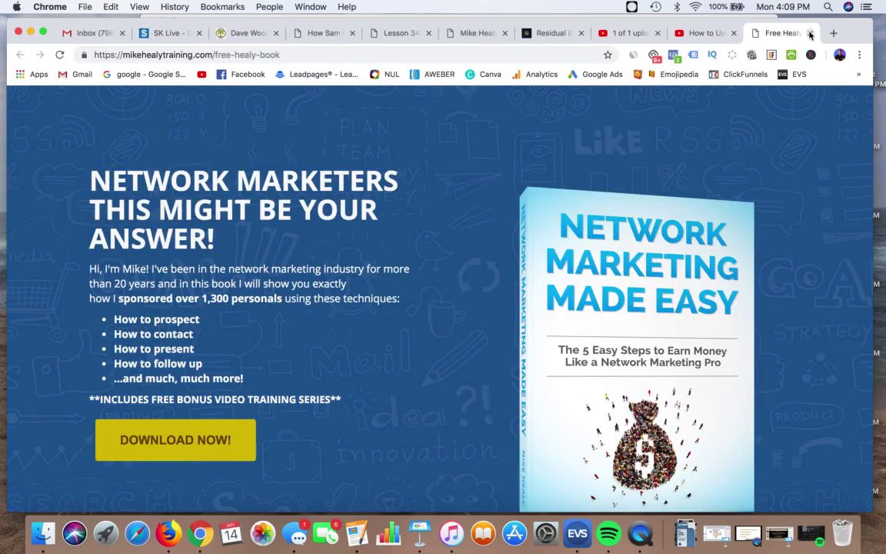
key("super+w")
scroll(231, 342, "down", 3)
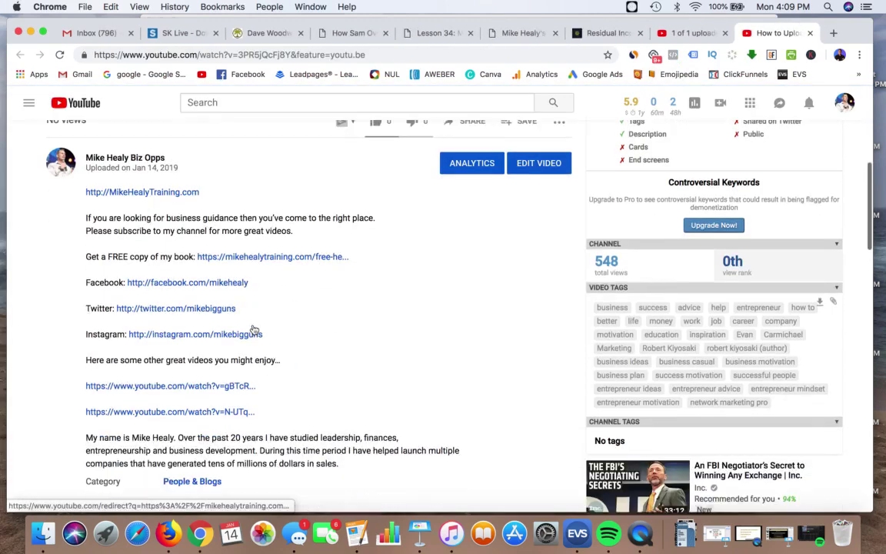
scroll(305, 288, "down", 1)
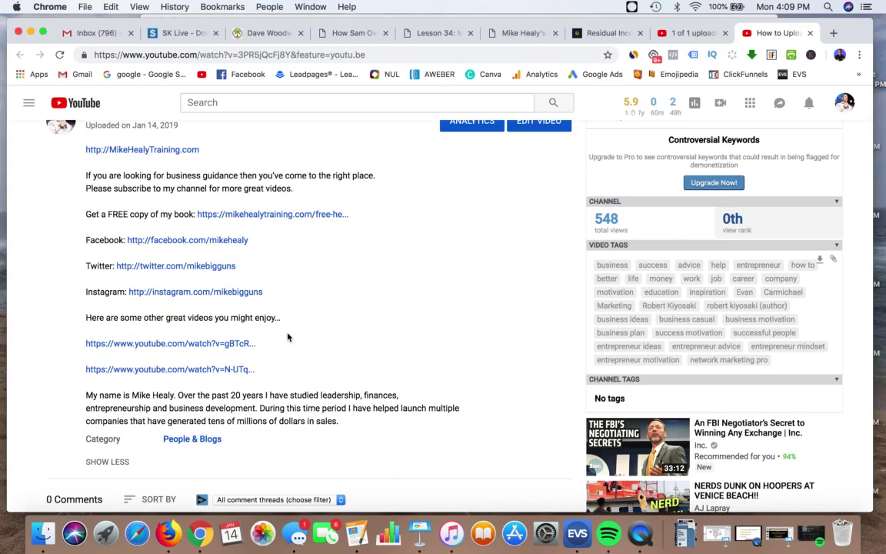
scroll(265, 331, "up", 1)
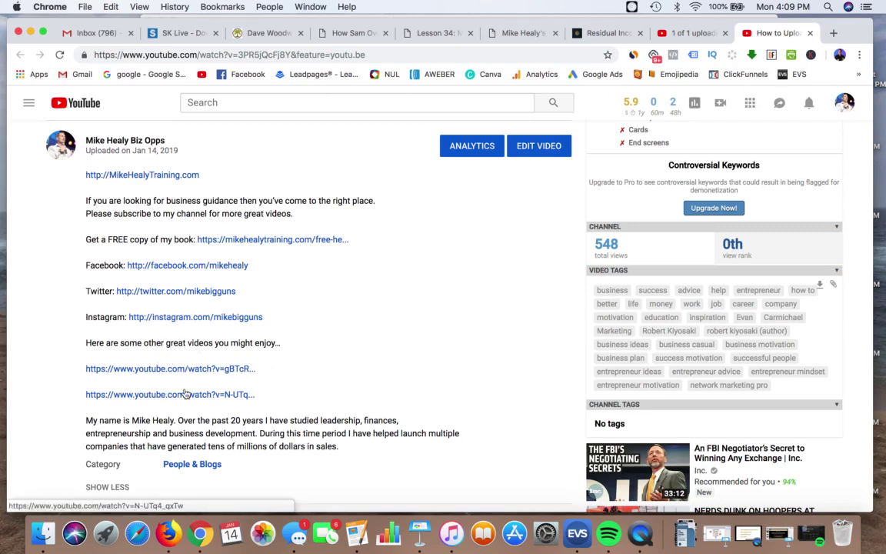
scroll(254, 382, "up", 5)
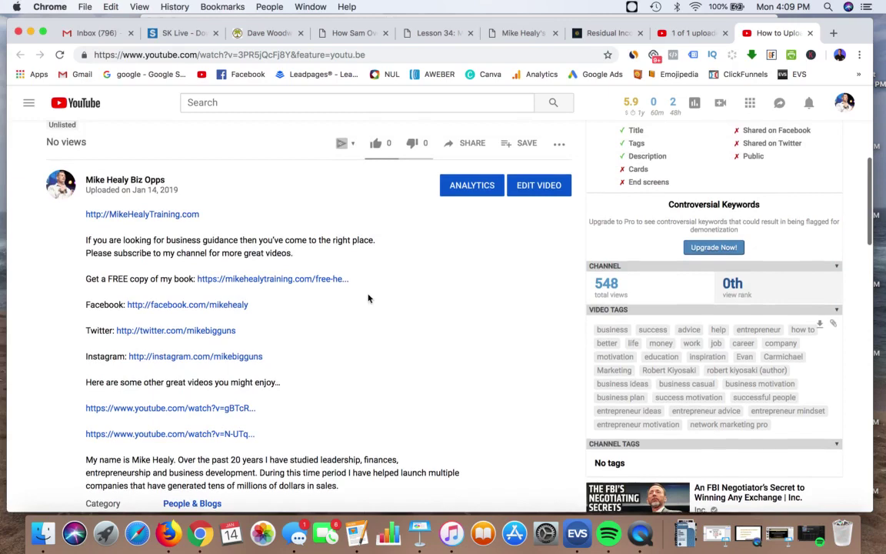
scroll(295, 293, "up", 1)
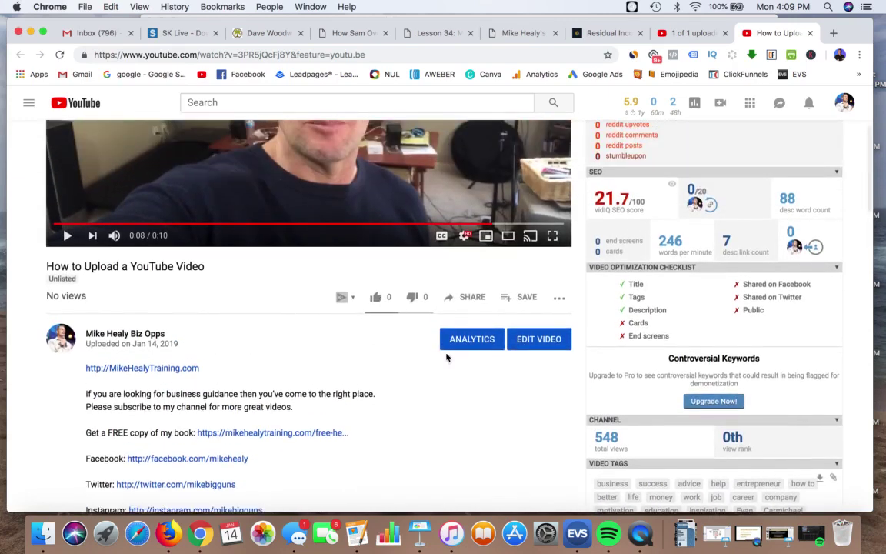
scroll(452, 357, "up", 3)
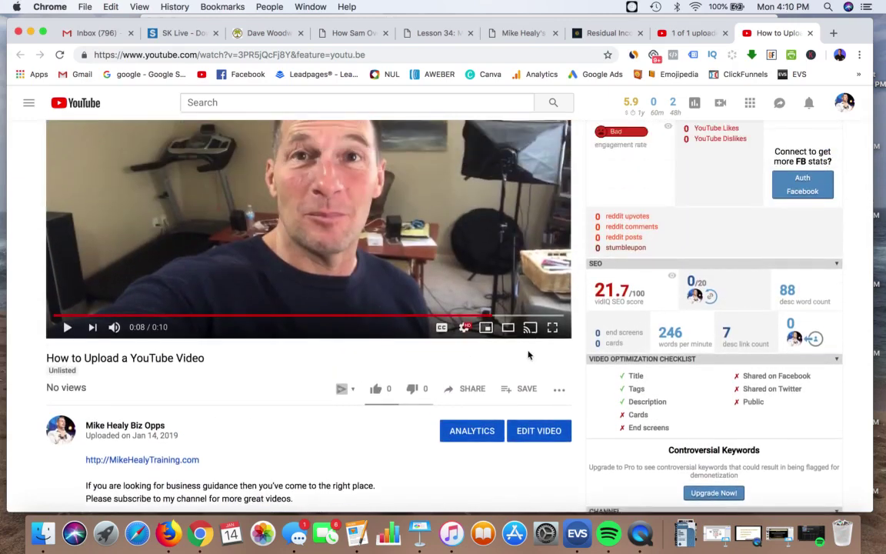
Return to editing on the upload tab, then open 'How to Upload a YouTube Video' via EDIT VIDEO
left_click(689, 33)
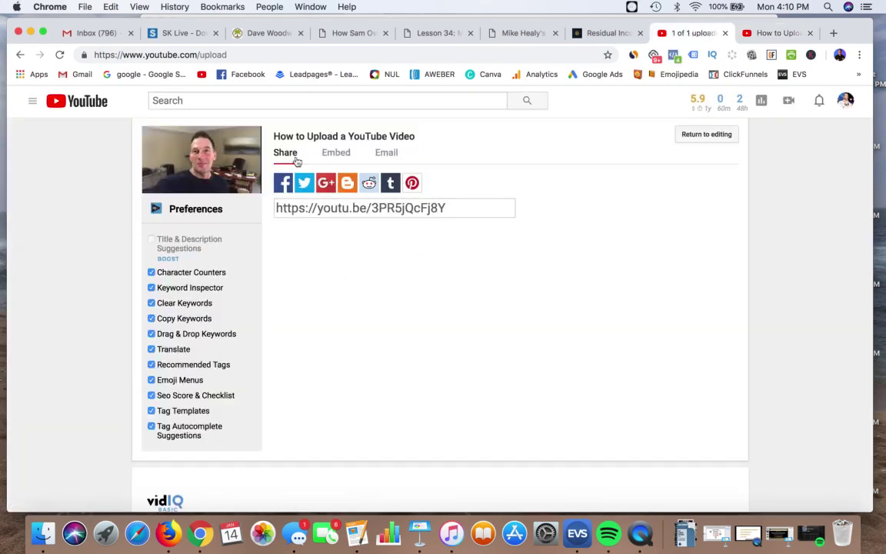
left_click(700, 138)
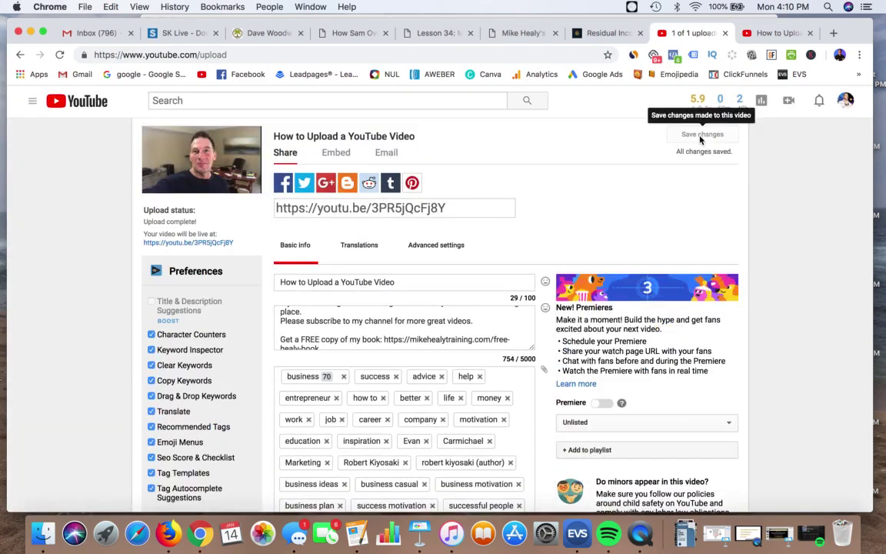
left_click(762, 34)
scroll(400, 231, "down", 2)
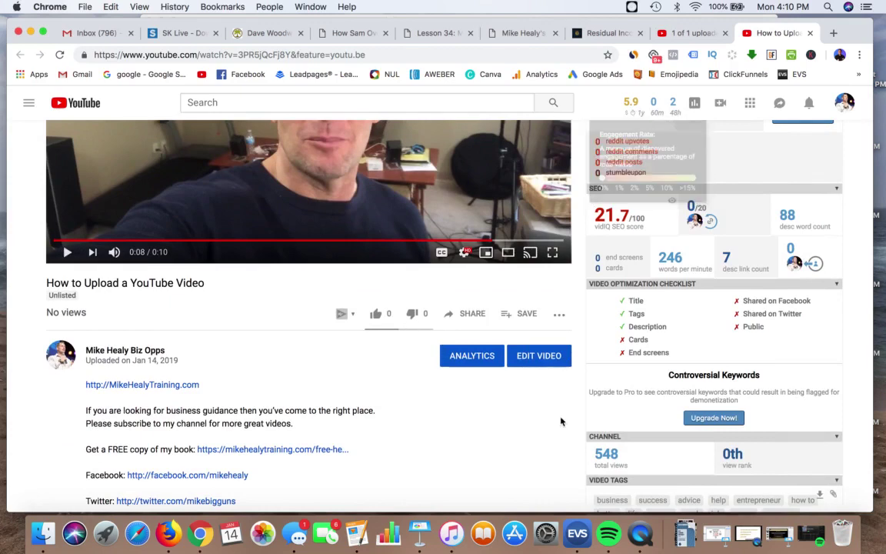
left_click(542, 356)
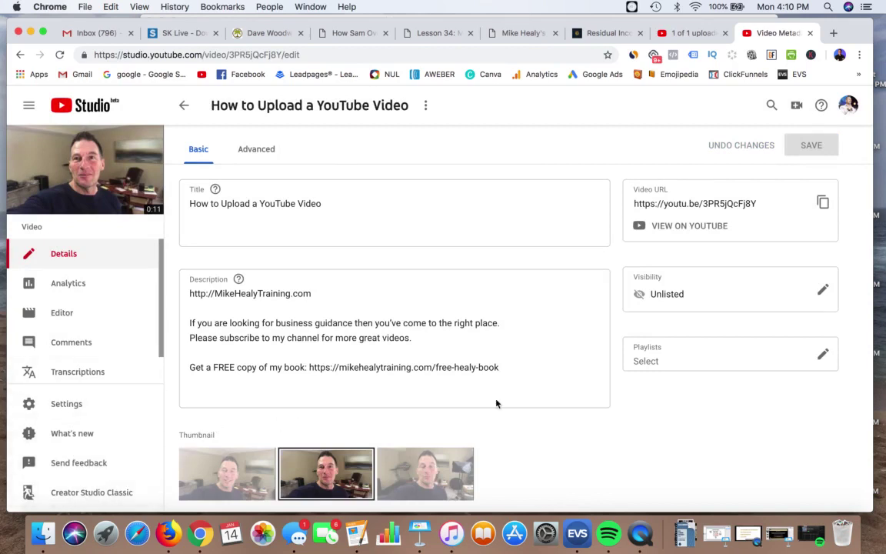
scroll(607, 340, "down", 3)
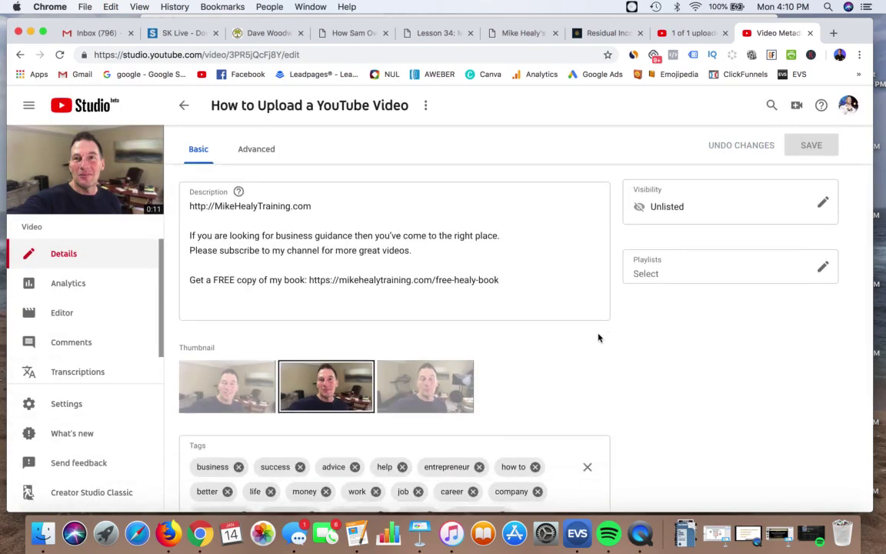
scroll(599, 337, "down", 2)
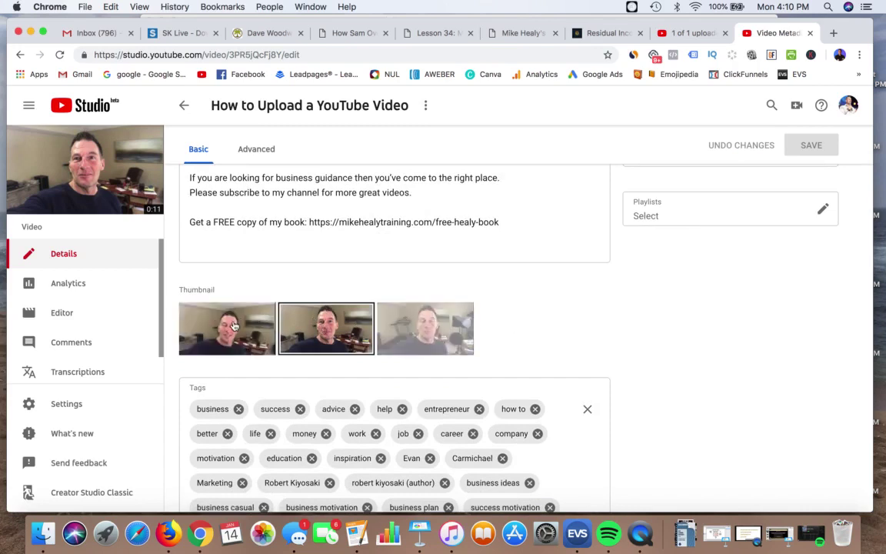
scroll(608, 318, "up", 1)
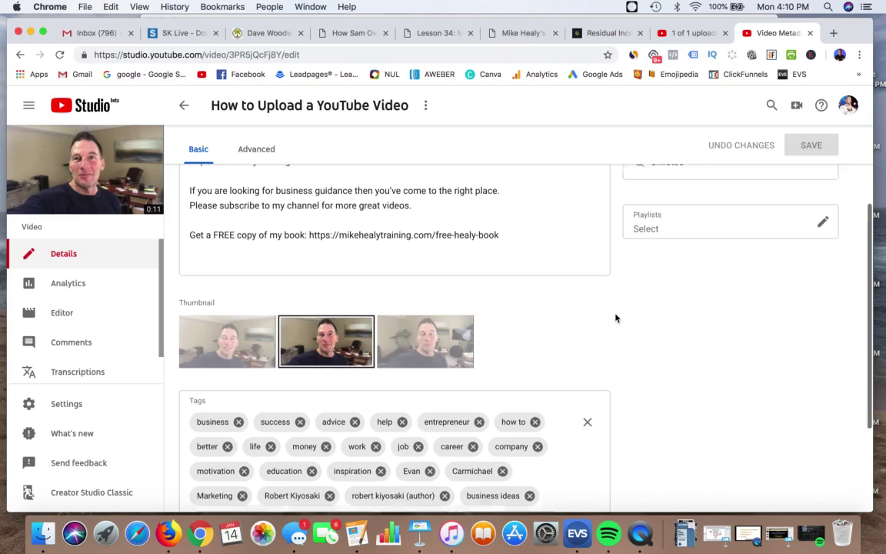
scroll(615, 318, "up", 1)
scroll(615, 318, "up", 1)
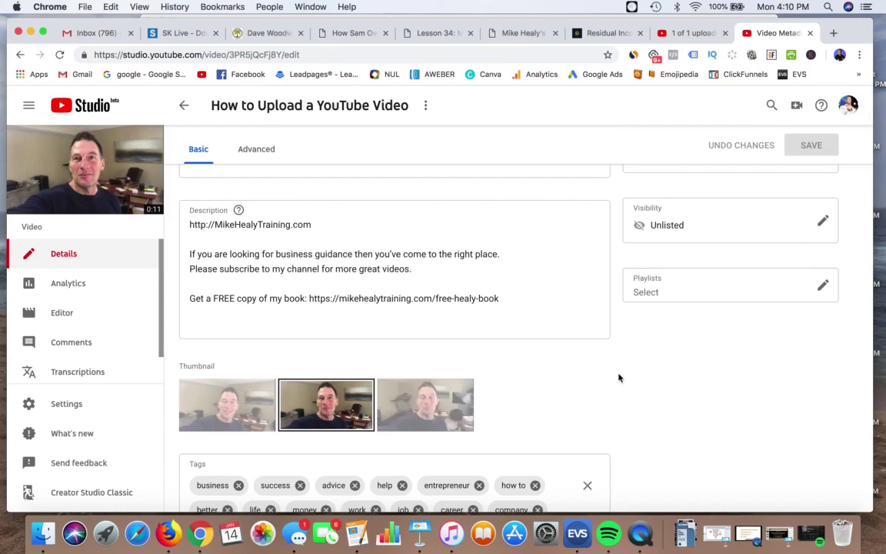
scroll(619, 378, "down", 1)
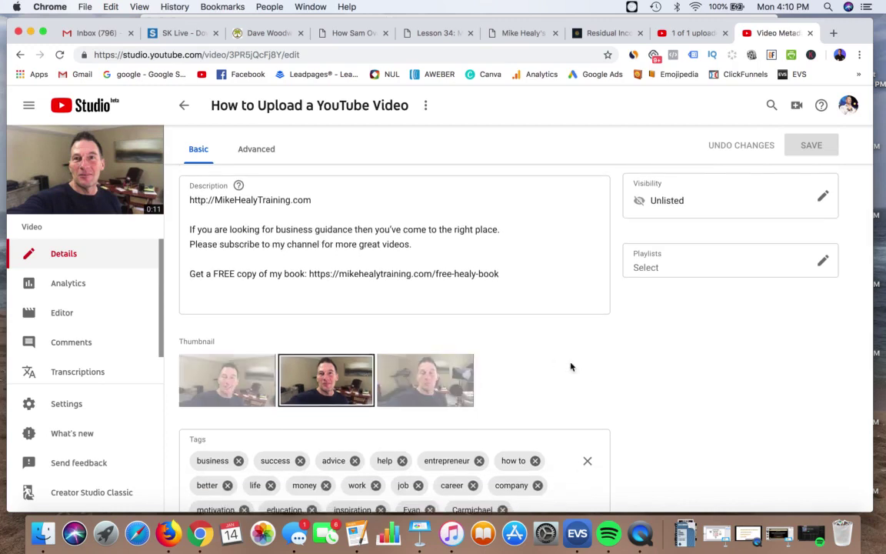
scroll(624, 357, "up", 1)
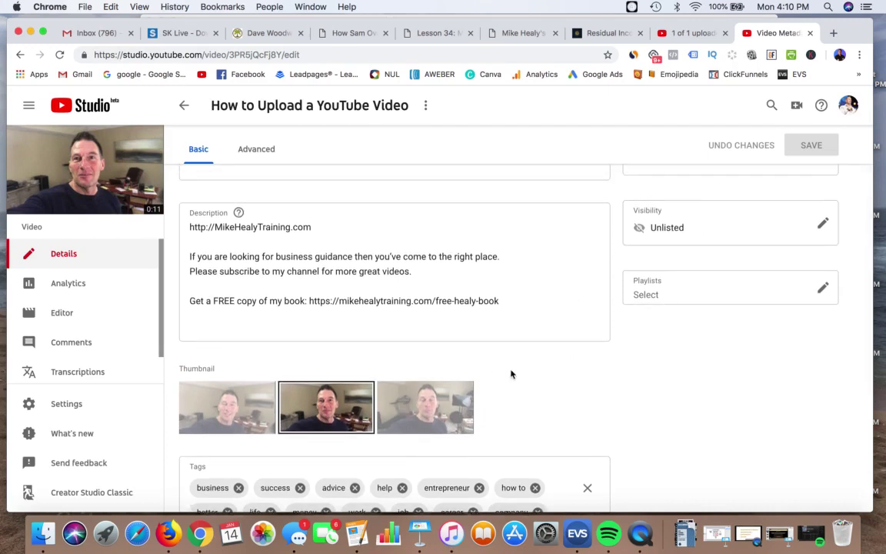
Choose Public in the Visibility options, confirm with Done, and review the Details page
left_click(748, 230)
left_click(644, 219)
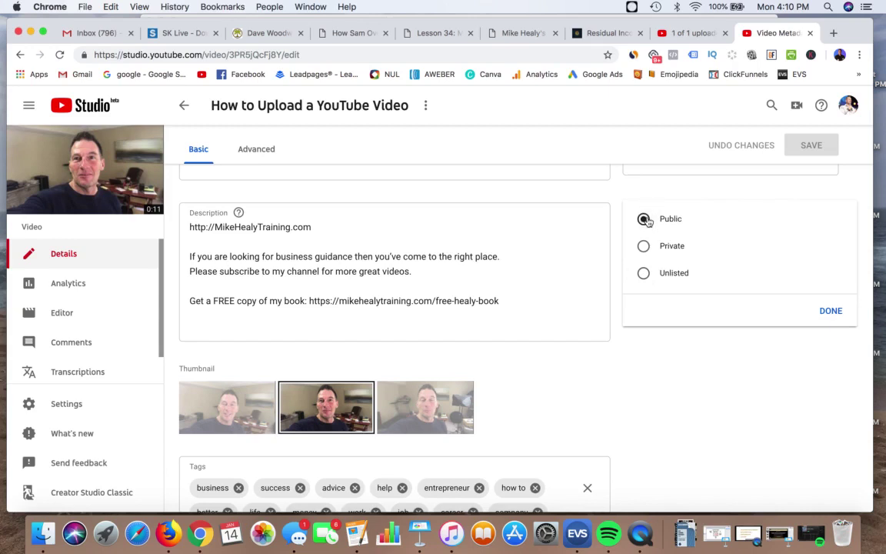
left_click(831, 311)
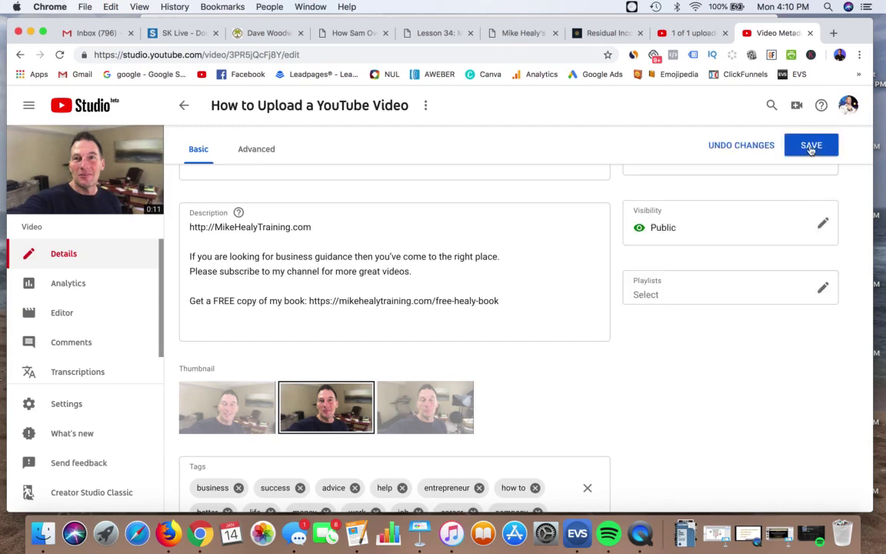
scroll(613, 323, "up", 2)
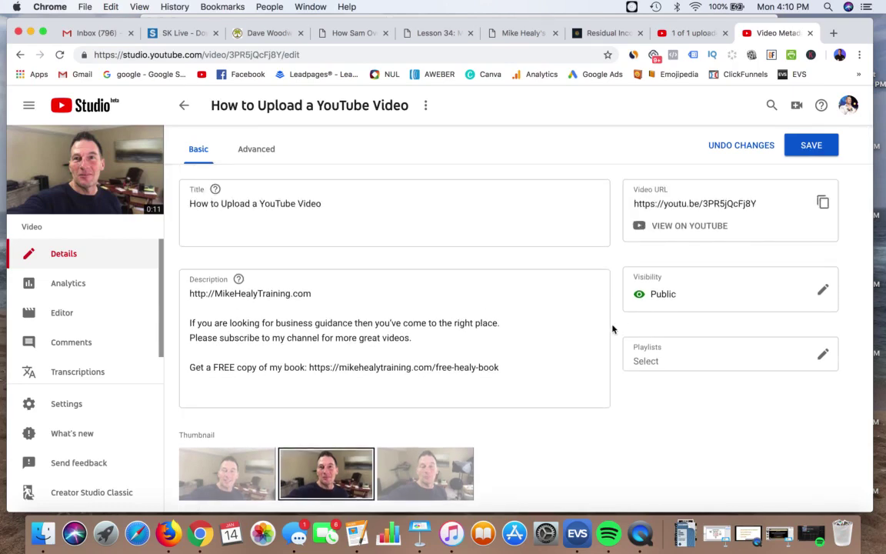
scroll(613, 330, "down", 6)
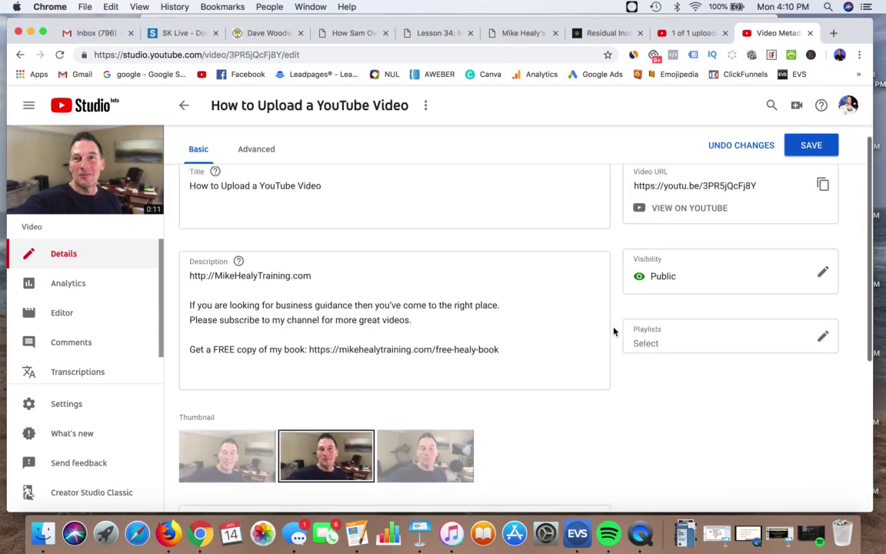
scroll(629, 320, "down", 1)
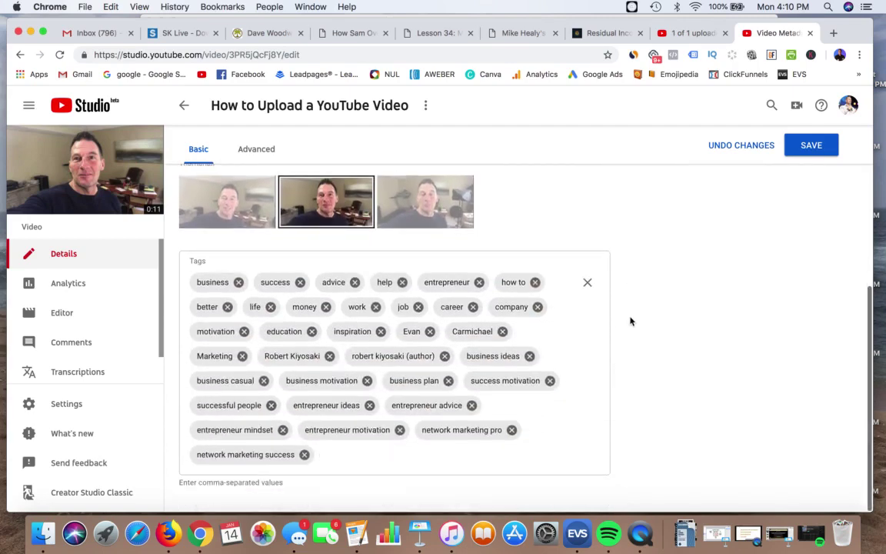
scroll(629, 321, "up", 7)
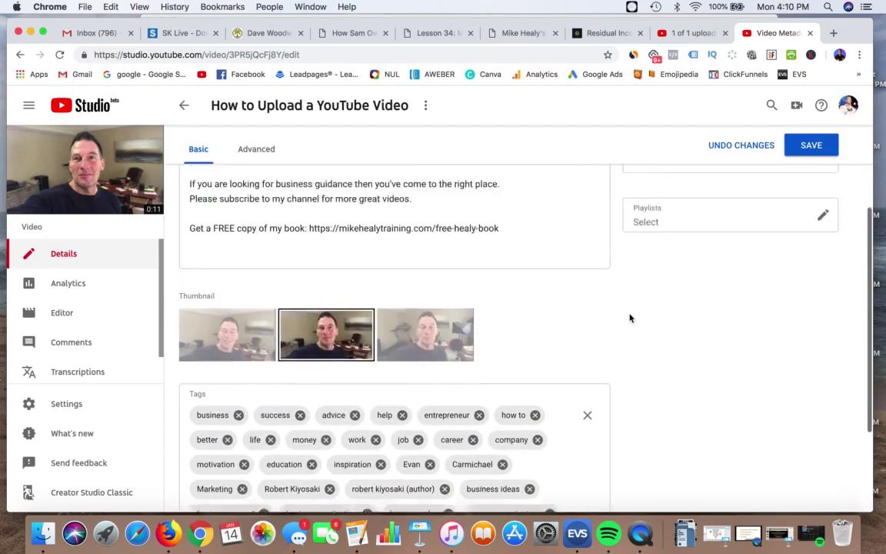